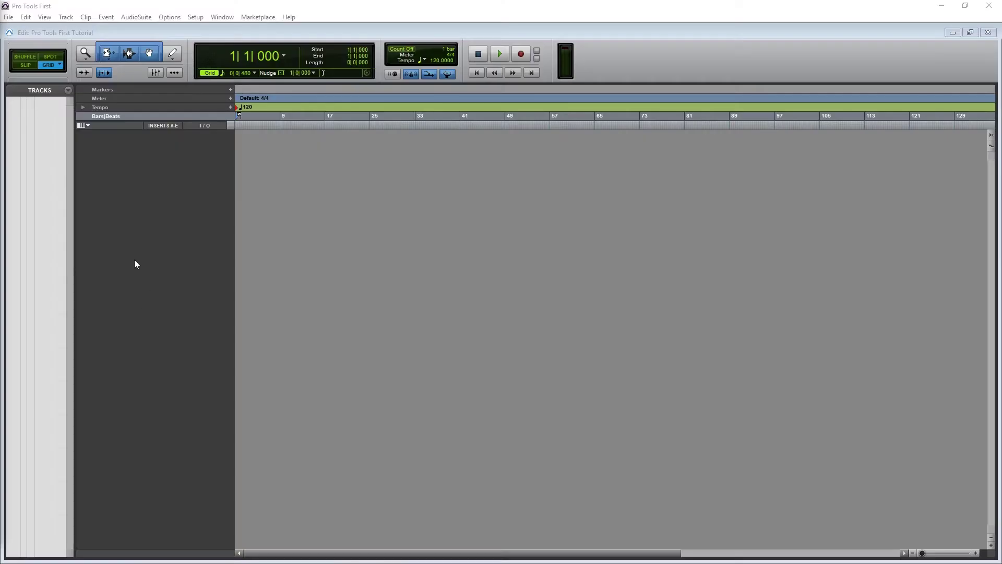
Create one new stereo Instrument Track in ticks.
click(68, 18)
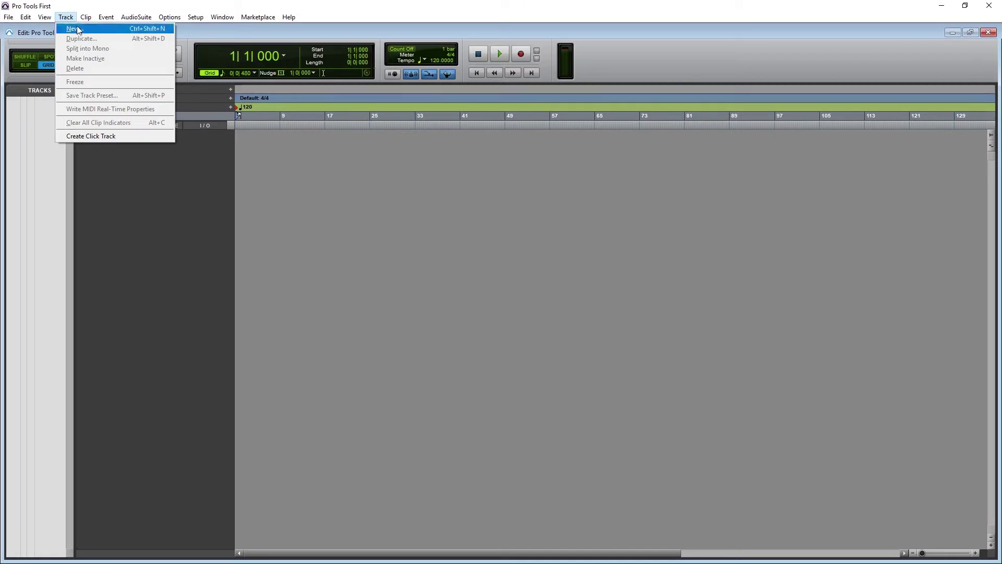
click(74, 29)
key(ctrl+shift+n)
drag(286, 274, 551, 260)
click(425, 286)
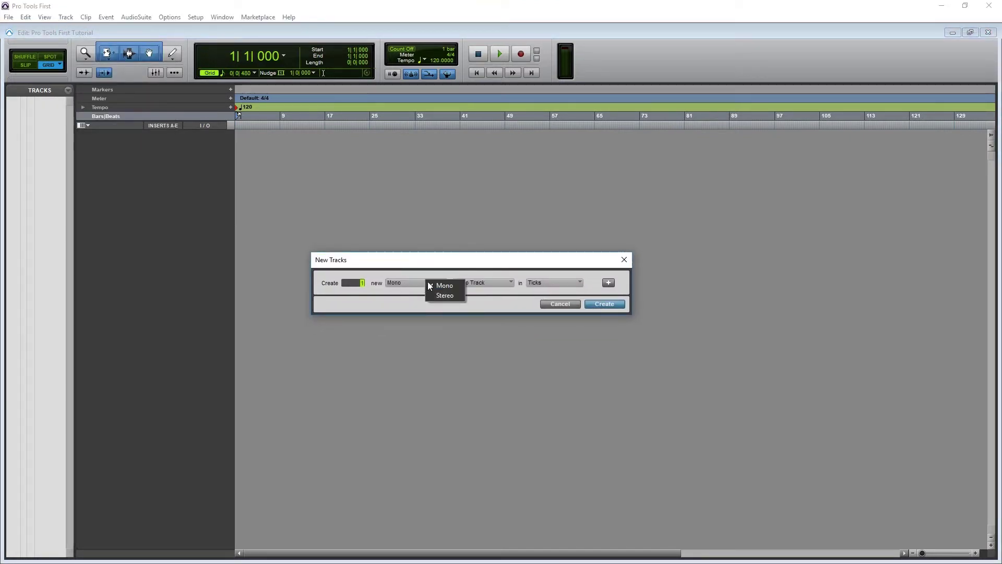
click(439, 295)
click(483, 286)
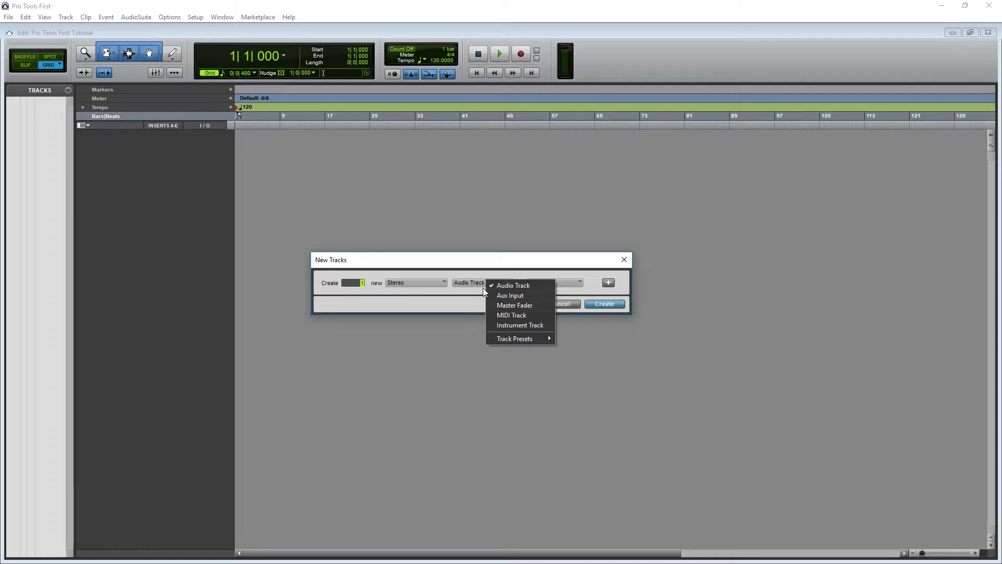
click(506, 324)
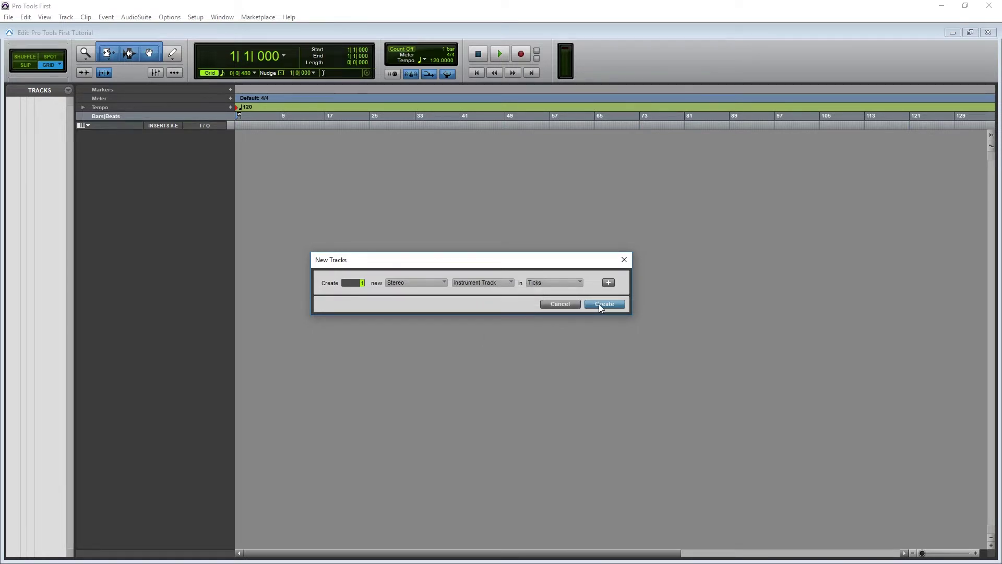
click(603, 304)
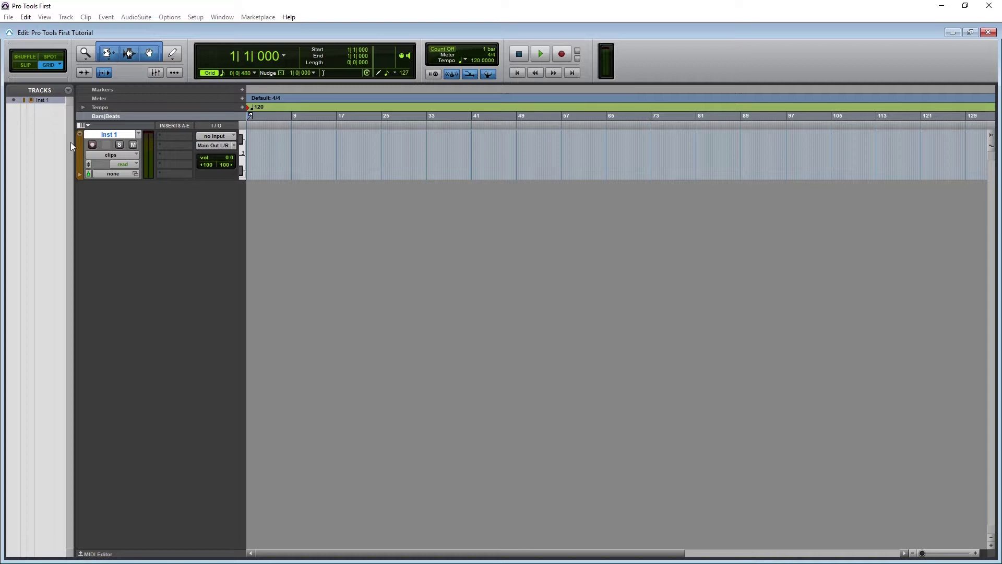
Set the Inst 1 track's height to jumbo and insert the Xpand!2 (stereo) multichannel instrument plug-in on it.
click(80, 136)
click(101, 191)
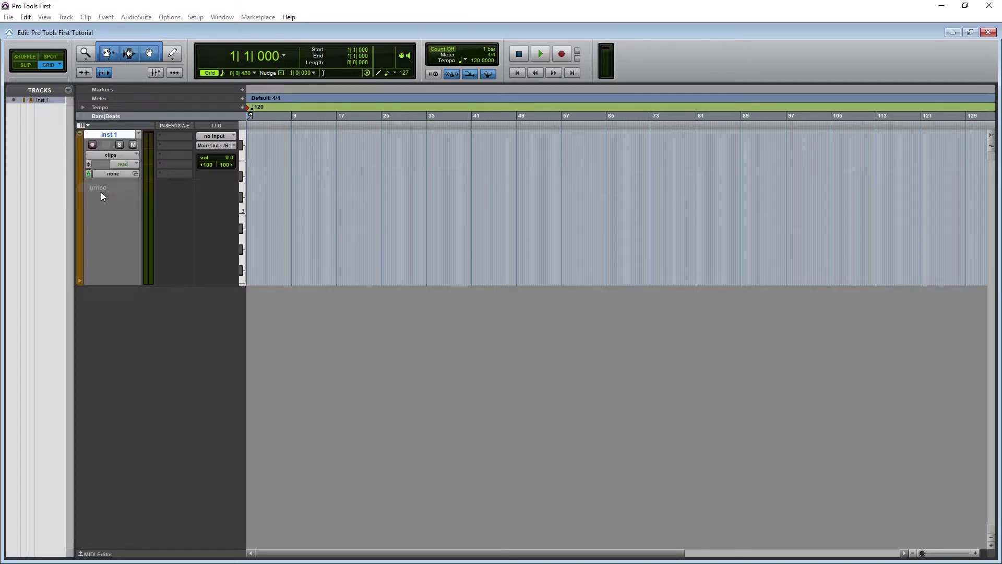
click(182, 136)
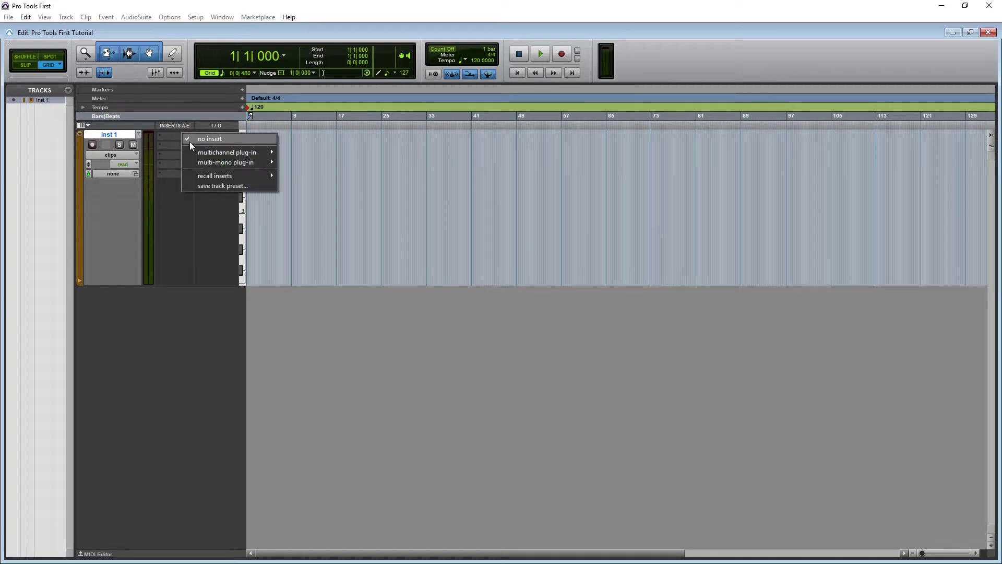
mouse_move(232, 155)
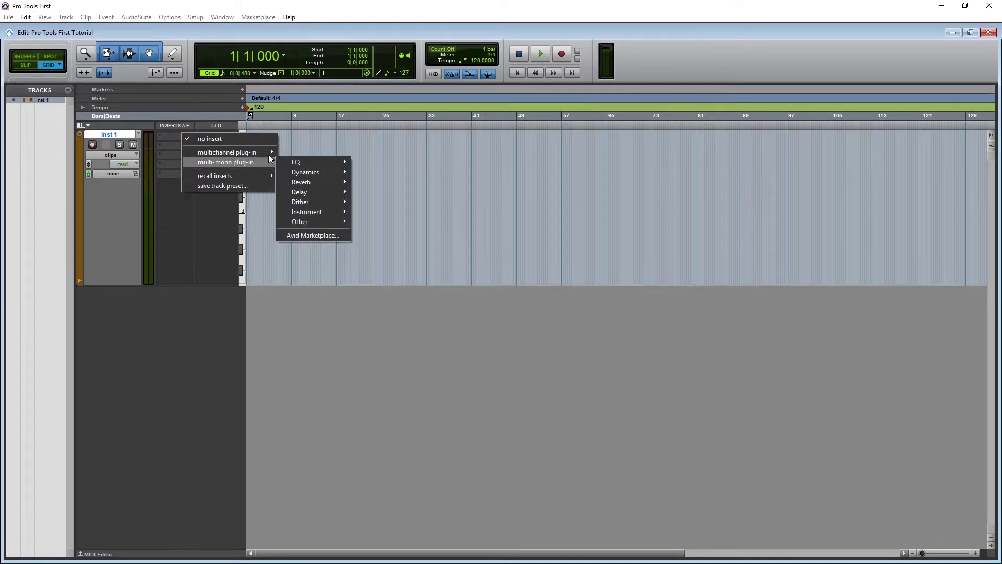
mouse_move(268, 153)
mouse_move(335, 201)
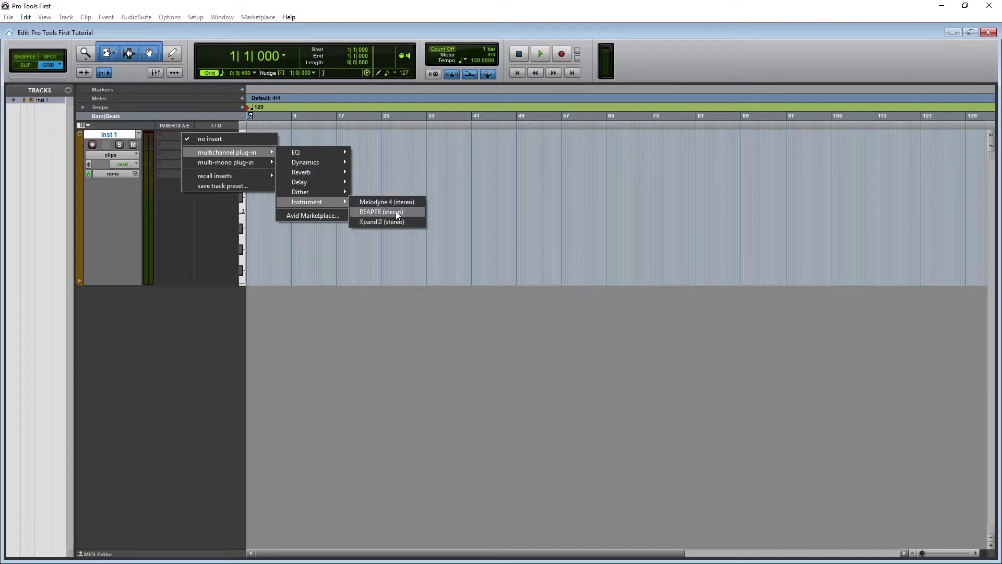
click(383, 221)
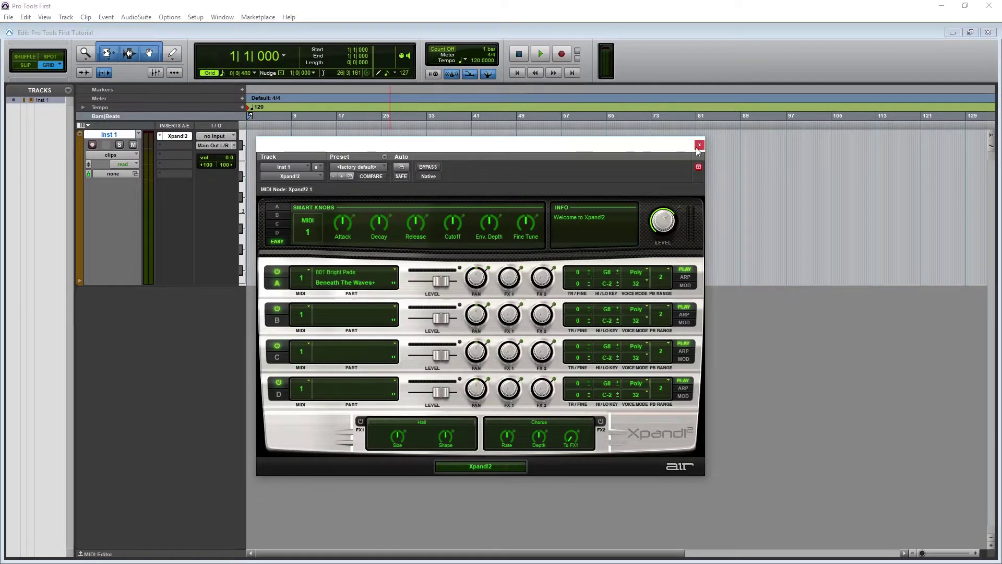
click(700, 146)
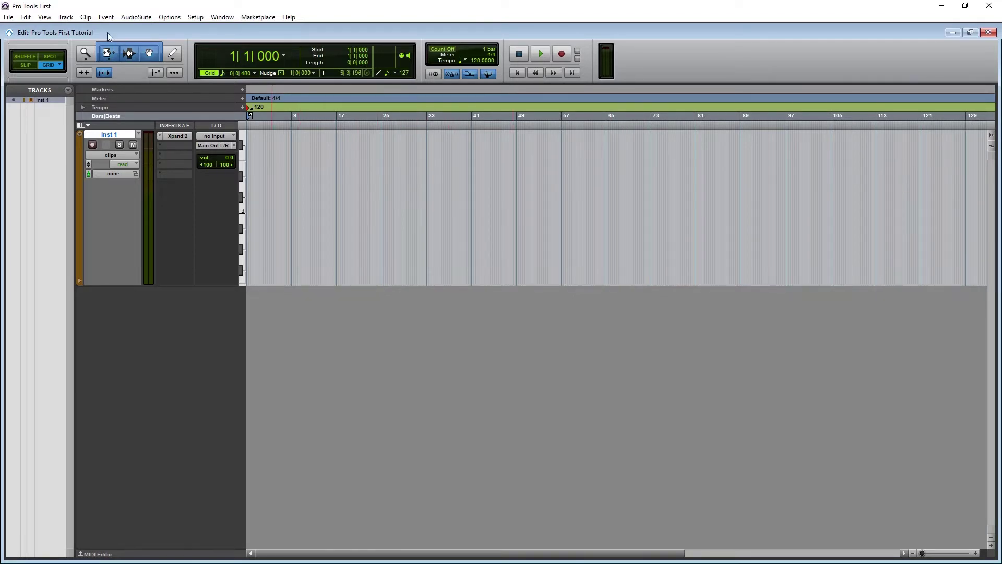
Create four new MIDI tracks in ticks.
click(66, 17)
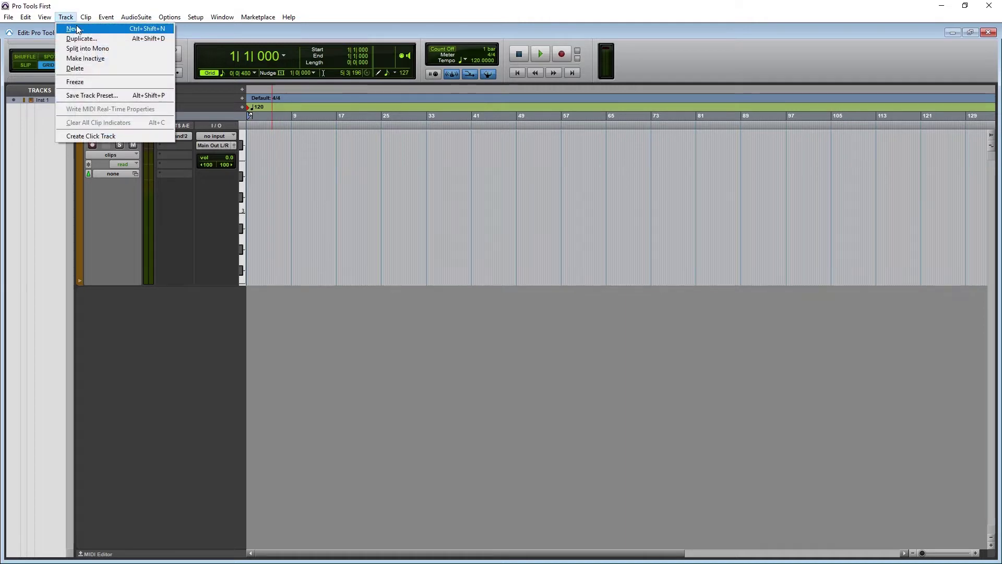
click(73, 28)
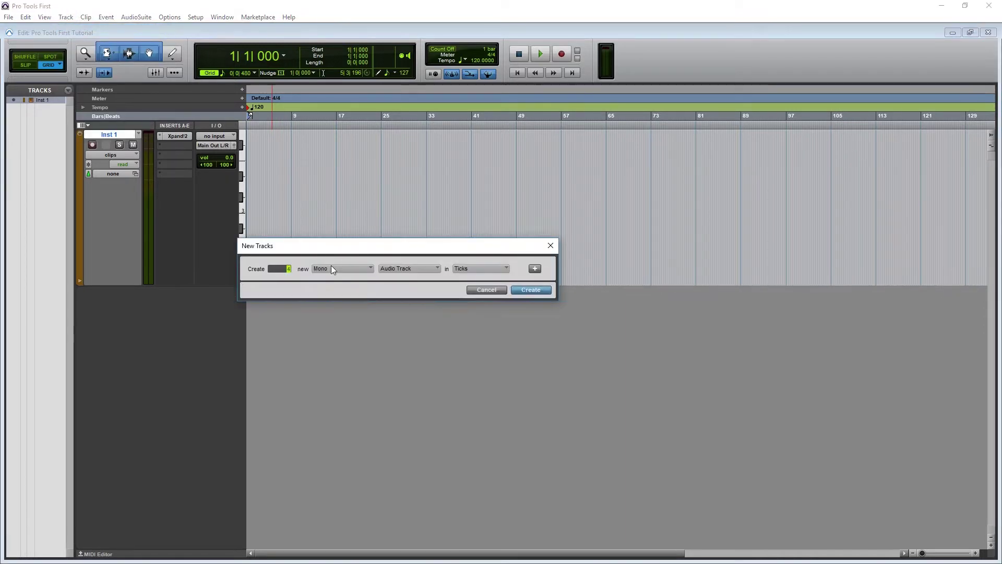
click(332, 267)
click(412, 268)
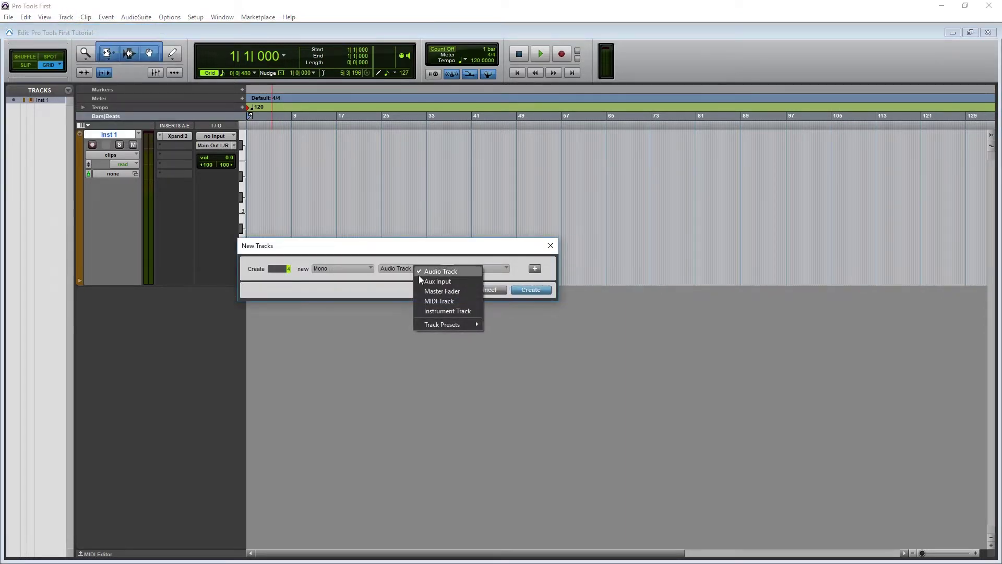
click(439, 302)
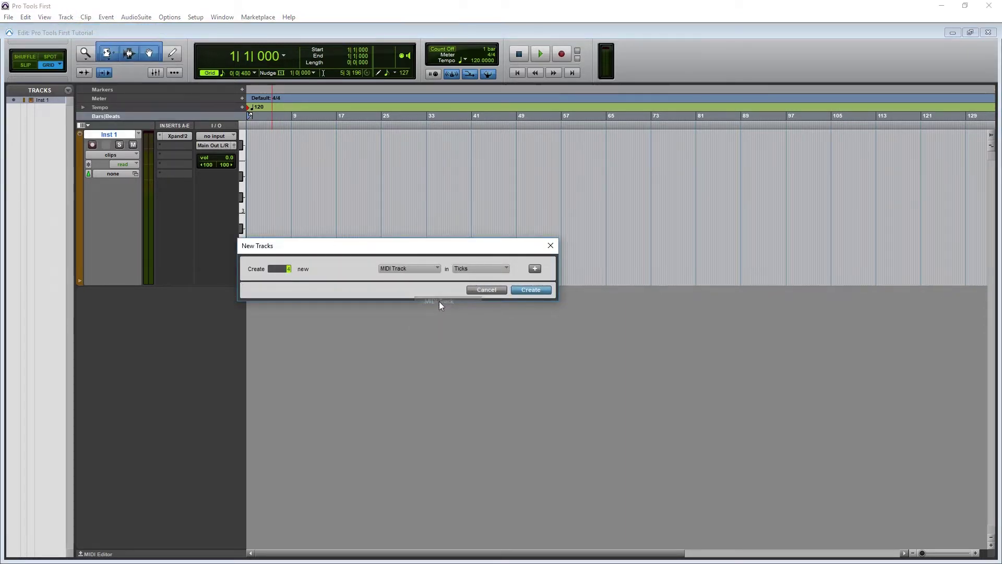
click(525, 290)
Route the outputs of tracks MIDI 1 to MIDI 4 to Xpand!2 channels 1, 2, 3 and 4 respectively.
click(214, 302)
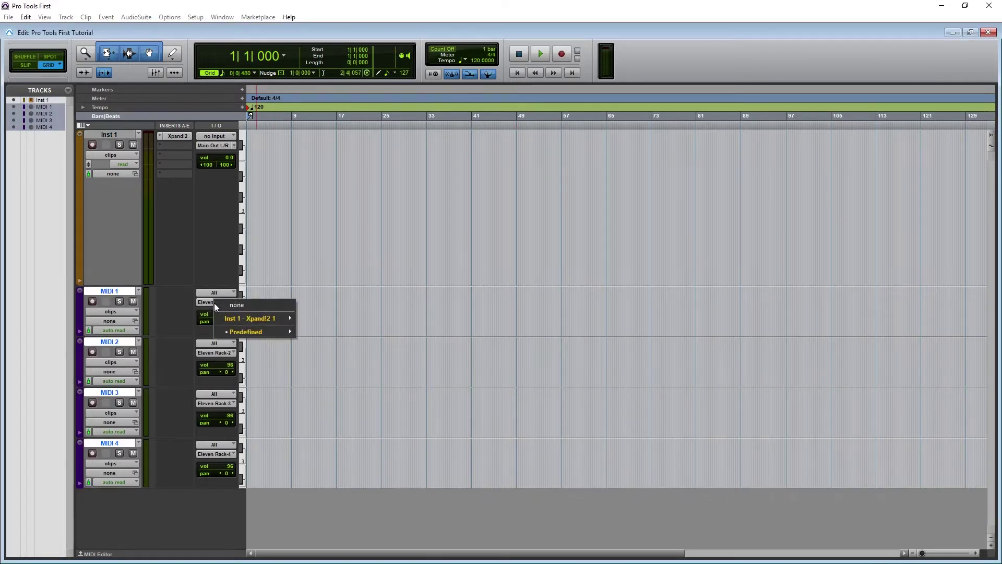
click(308, 322)
click(221, 353)
mouse_move(257, 368)
click(319, 378)
click(214, 403)
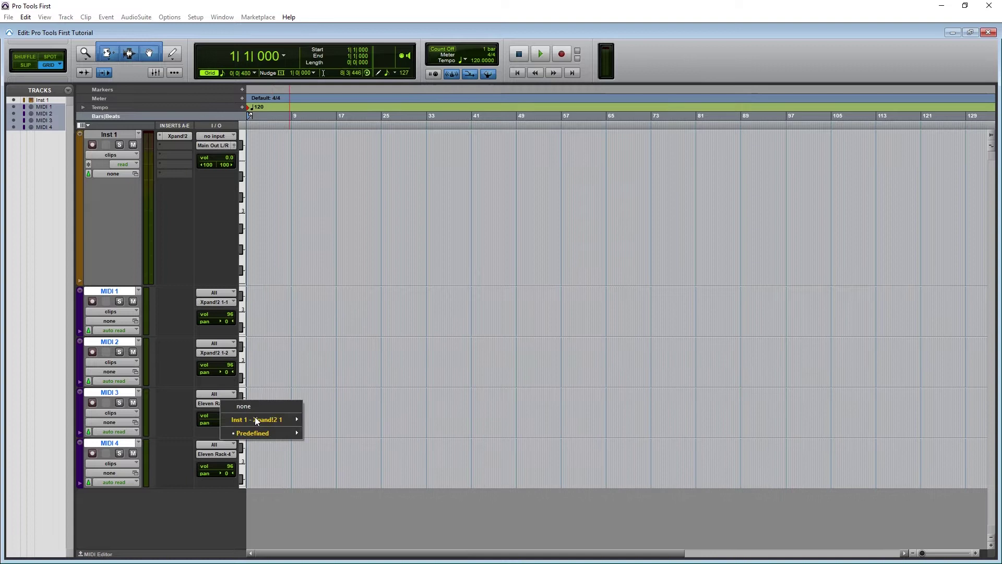
mouse_move(255, 419)
click(320, 439)
click(214, 453)
mouse_move(262, 472)
click(320, 500)
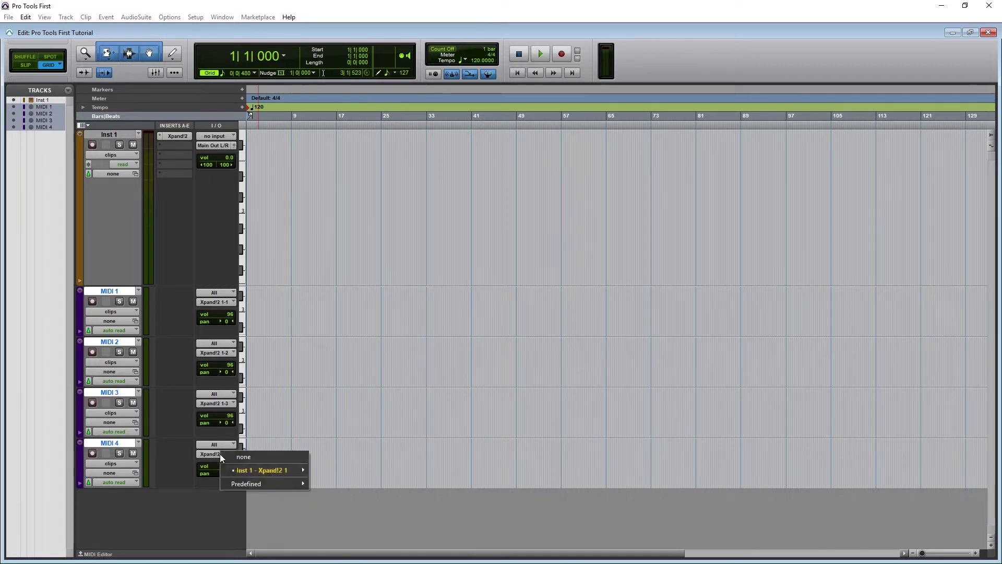
Open Xpand!2 on Inst 1 and set parts A, B, C and D to MIDI channels 1, 2, 3 and 4.
click(178, 135)
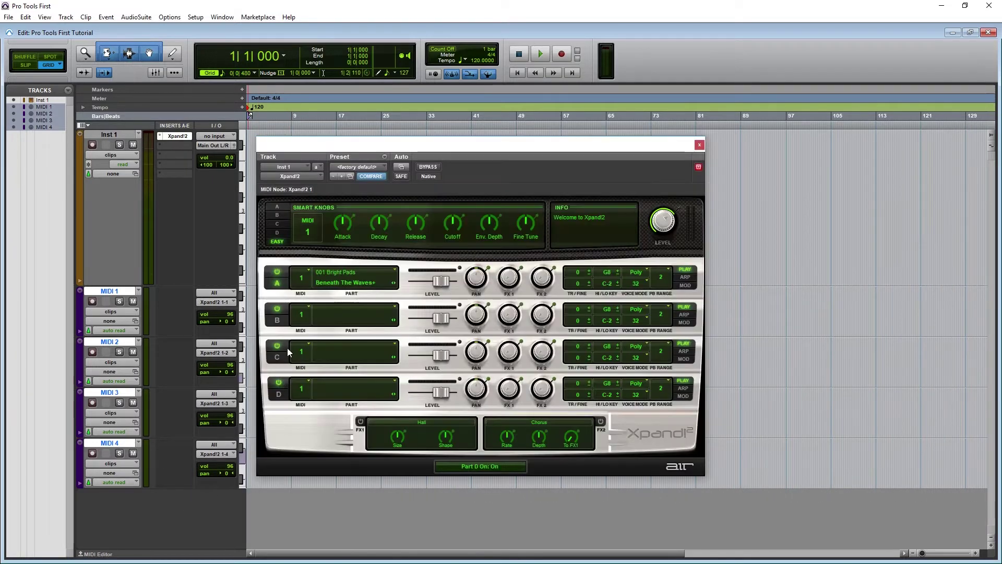
click(301, 277)
click(298, 293)
click(300, 316)
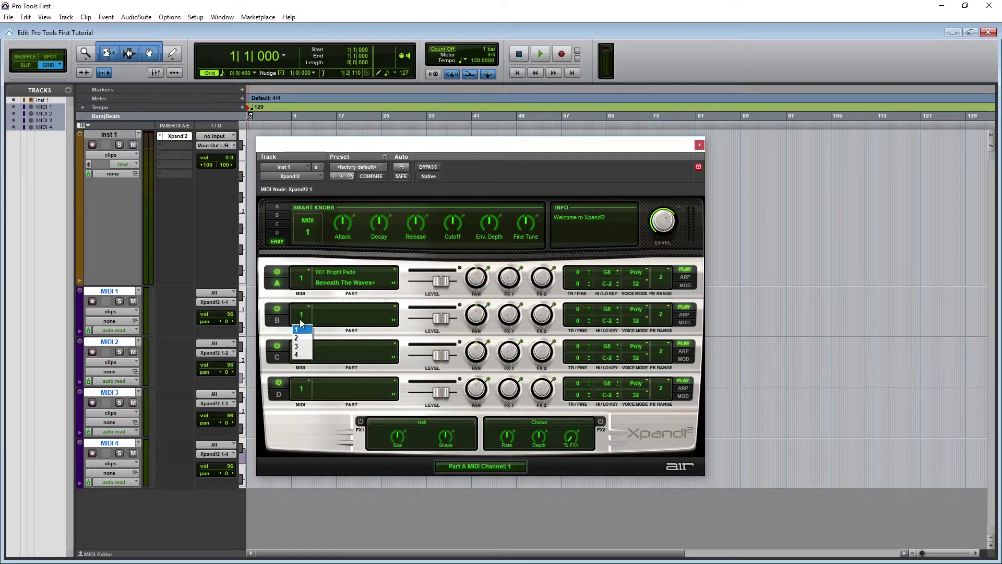
click(300, 339)
click(303, 353)
click(306, 384)
click(305, 386)
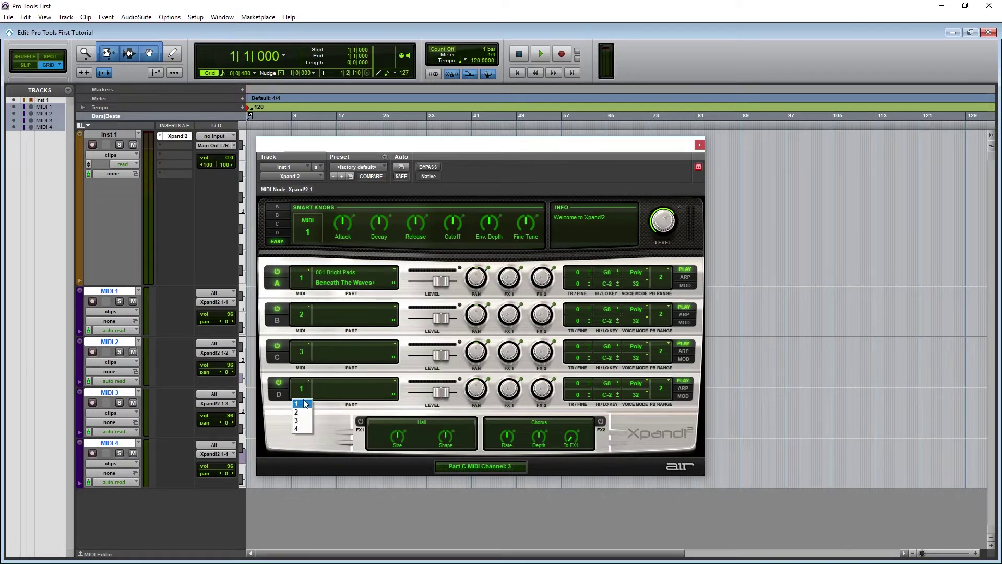
click(297, 428)
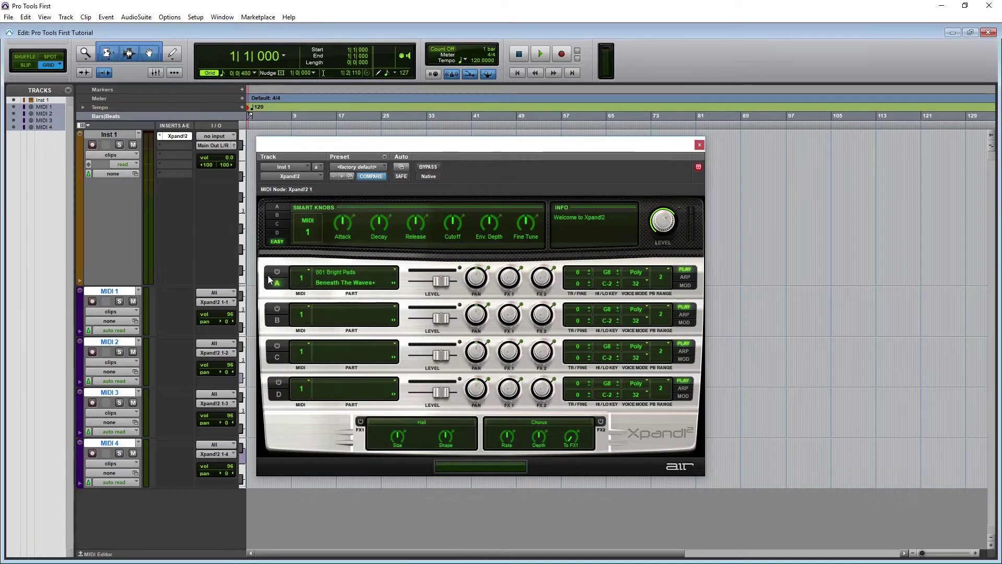
Switch on parts A, B and C in Xpand!2.
click(277, 271)
click(277, 308)
click(278, 345)
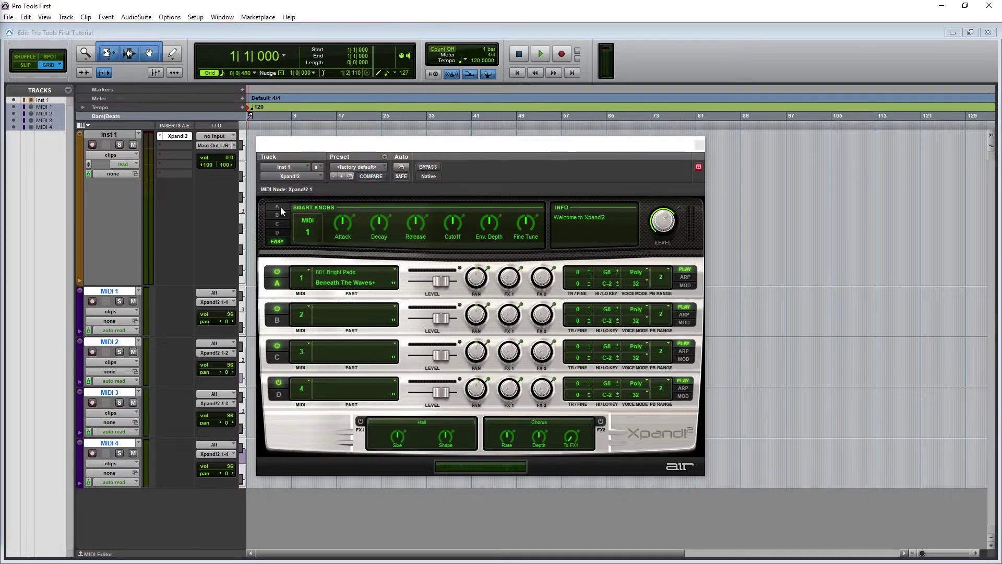
View the Smart Knobs of parts A, B, C and D in turn.
click(280, 207)
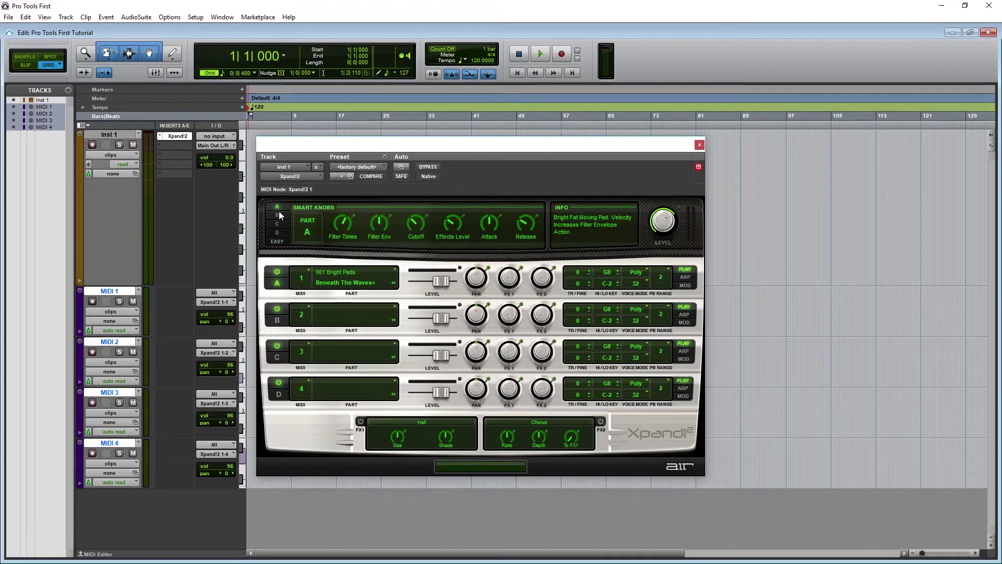
click(278, 215)
click(279, 223)
click(278, 232)
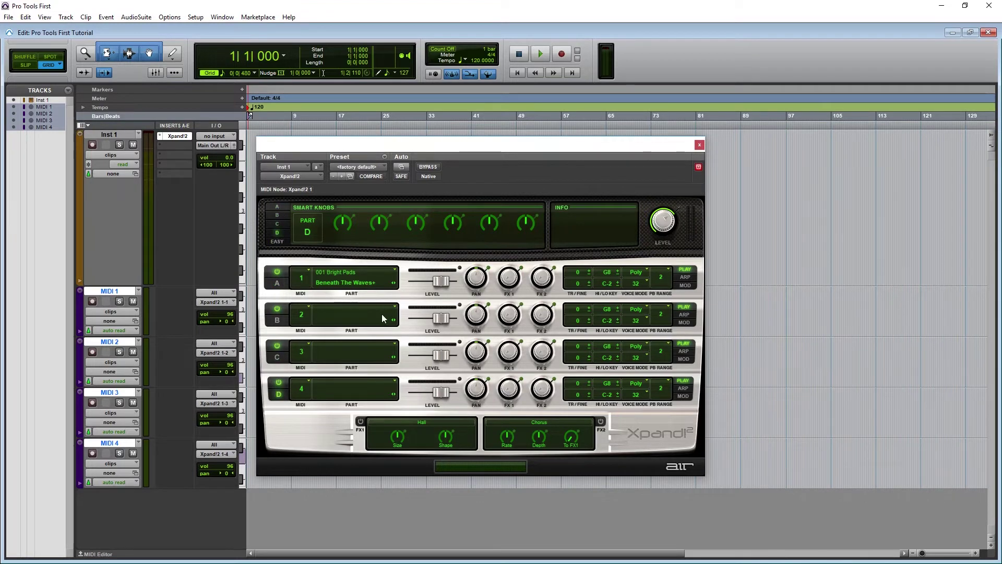
Browse the sound categories for Xpand!2's part B and choose a patch.
click(316, 307)
mouse_move(372, 353)
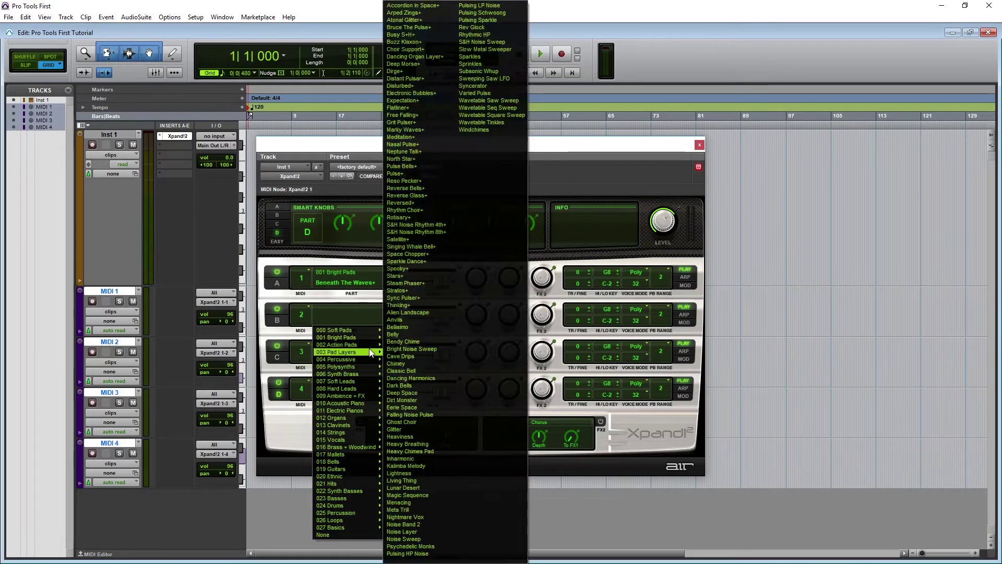
click(386, 365)
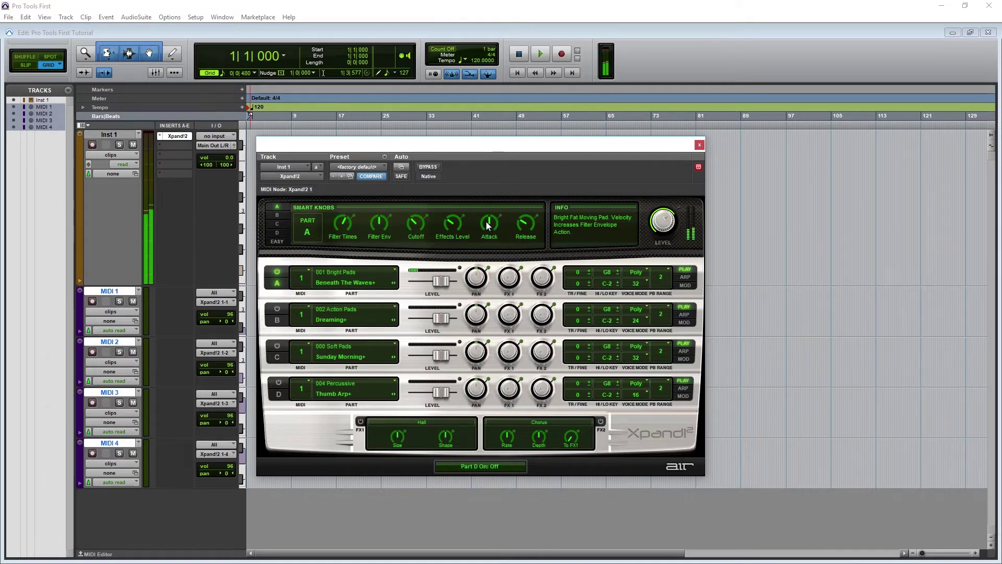
Lower part A's Attack and Release Smart Knobs, and raise both again to compare the sound.
drag(488, 226, 482, 259)
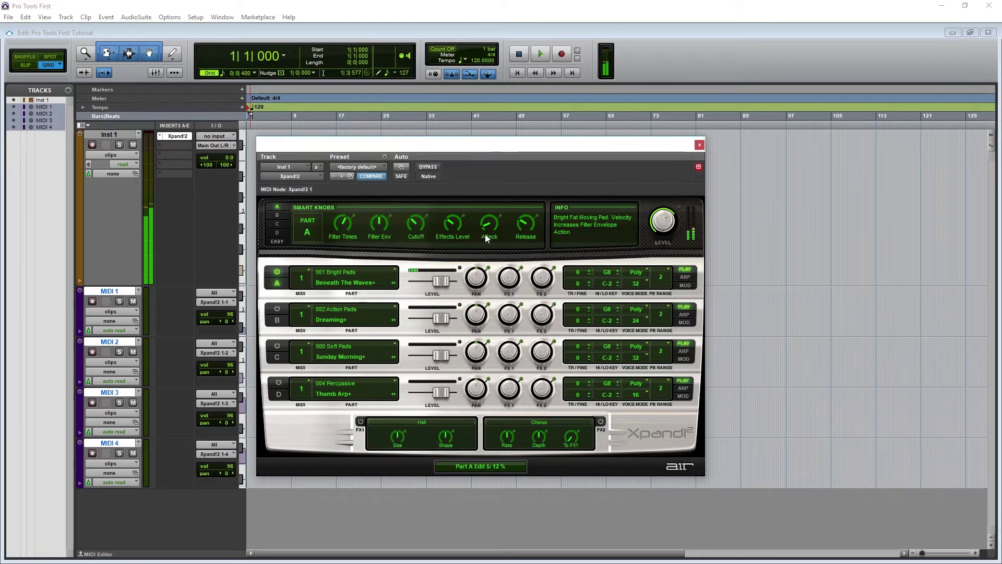
drag(523, 225, 520, 253)
drag(524, 234, 529, 141)
drag(488, 225, 496, 152)
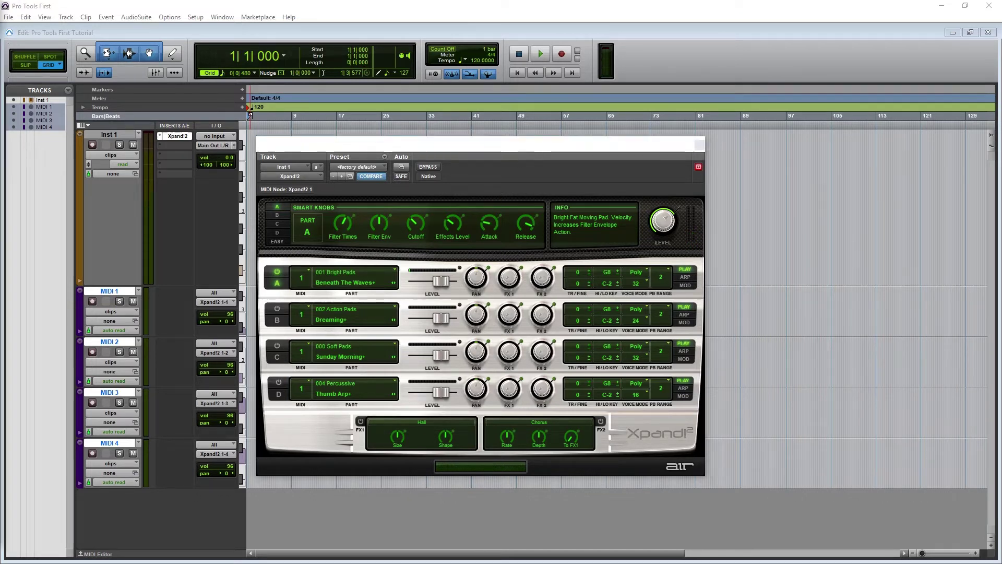
Audition Mr Rich+ from Soft Pads, Wind Rider+ from Bright Pads and Flies+ from Polysynths on part A.
click(394, 270)
click(400, 195)
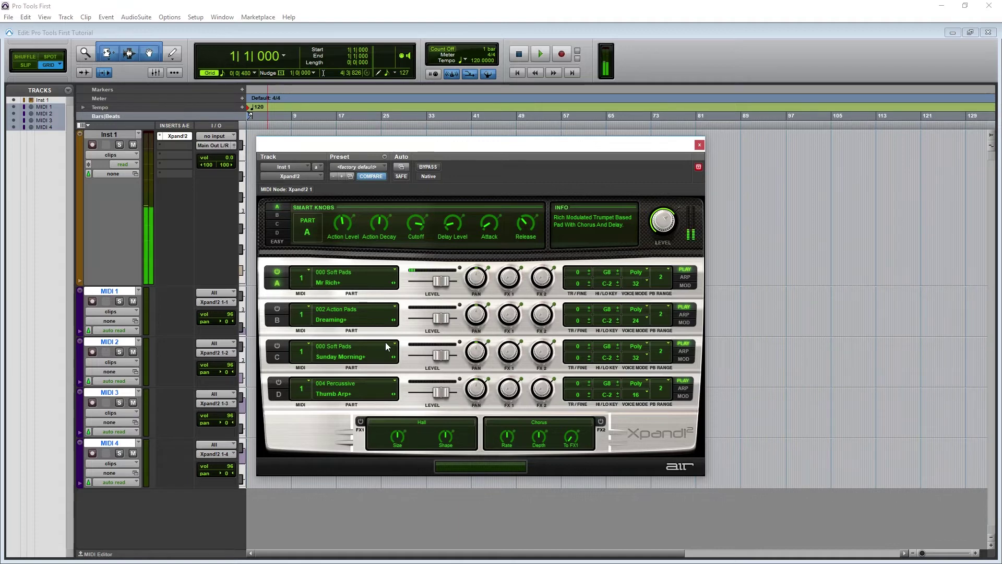
click(397, 272)
mouse_move(366, 284)
click(403, 283)
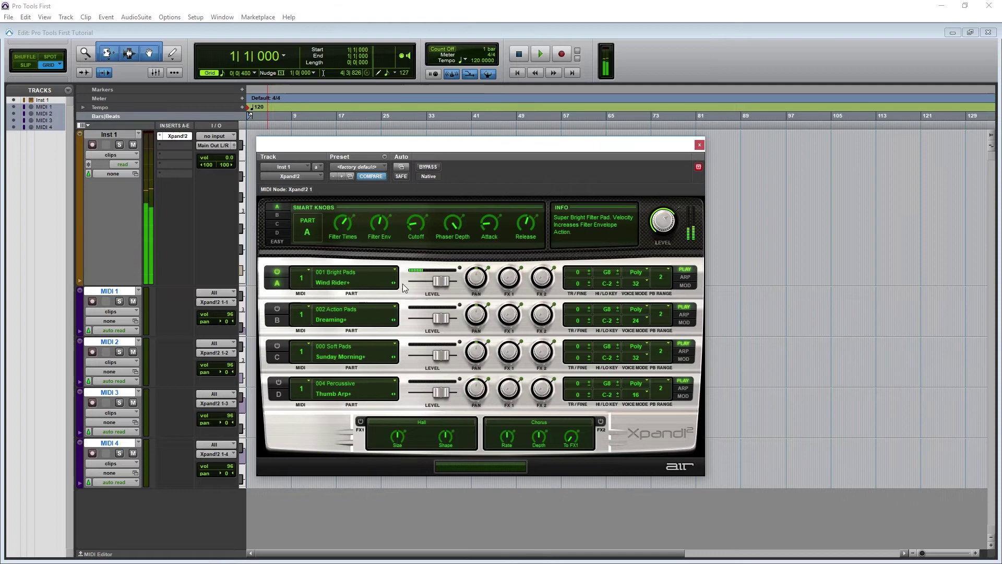
click(364, 272)
mouse_move(361, 323)
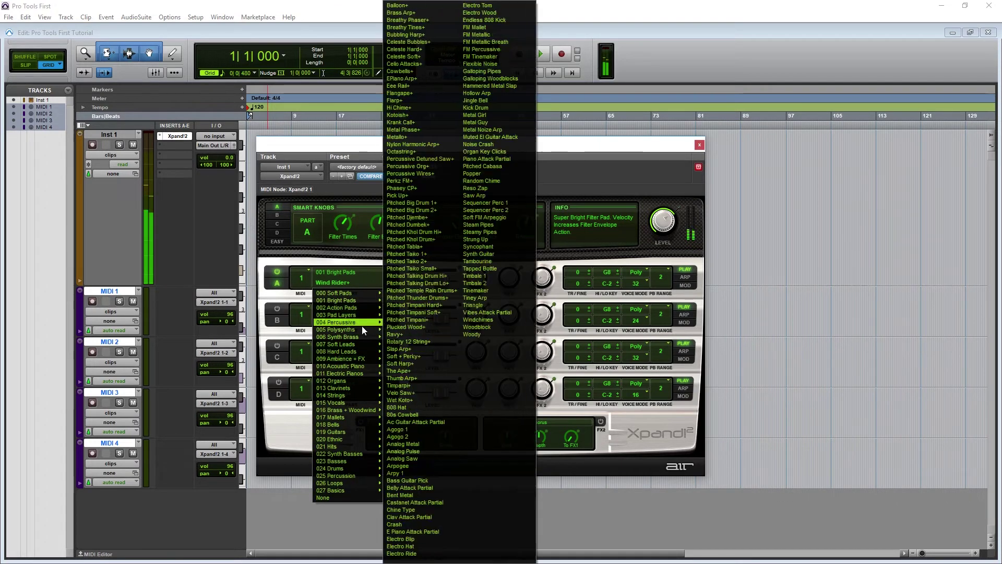
click(412, 189)
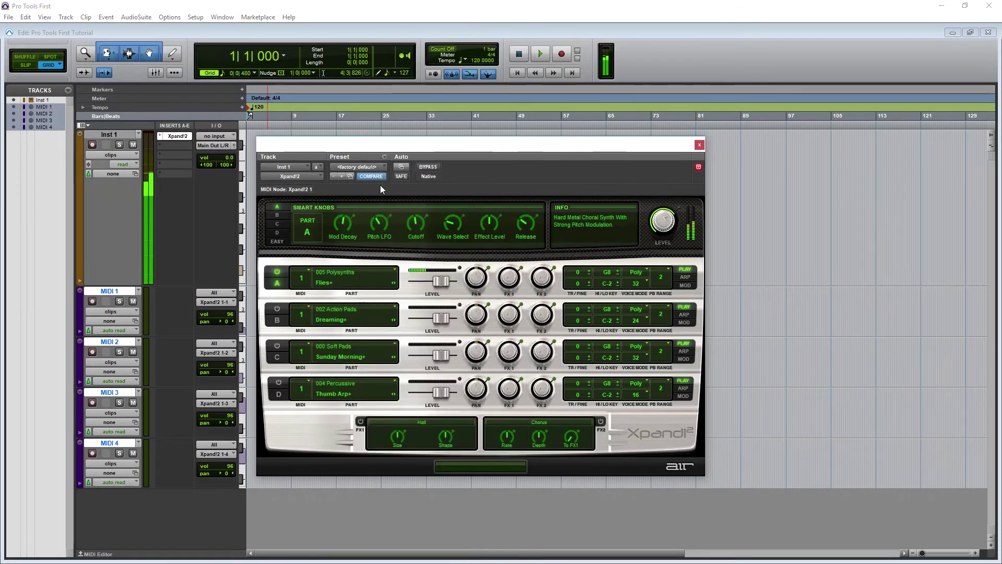
Load the Dark Bells patch from Pad Layers into parts B and A.
click(368, 318)
mouse_move(373, 353)
click(395, 377)
click(366, 279)
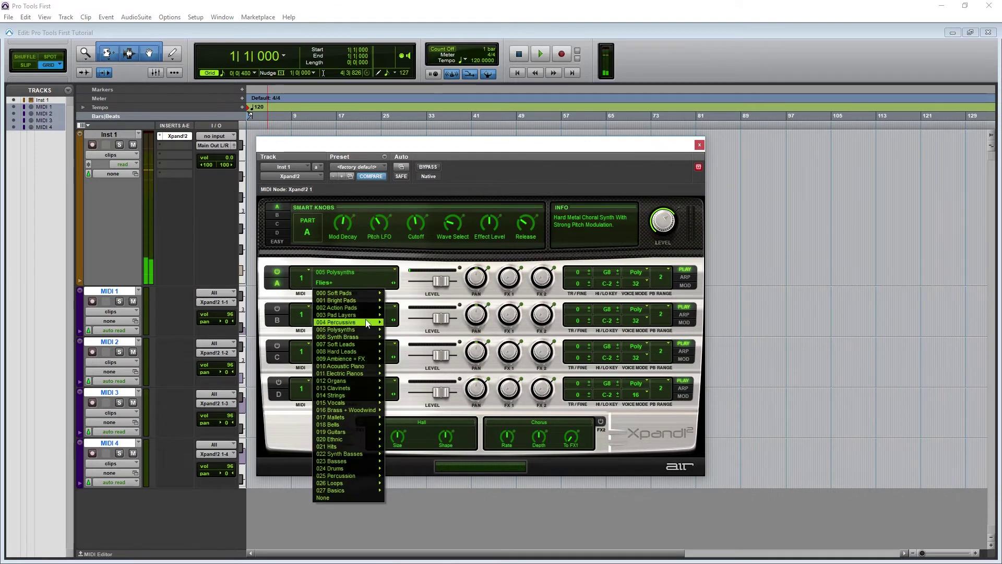
mouse_move(368, 316)
click(405, 387)
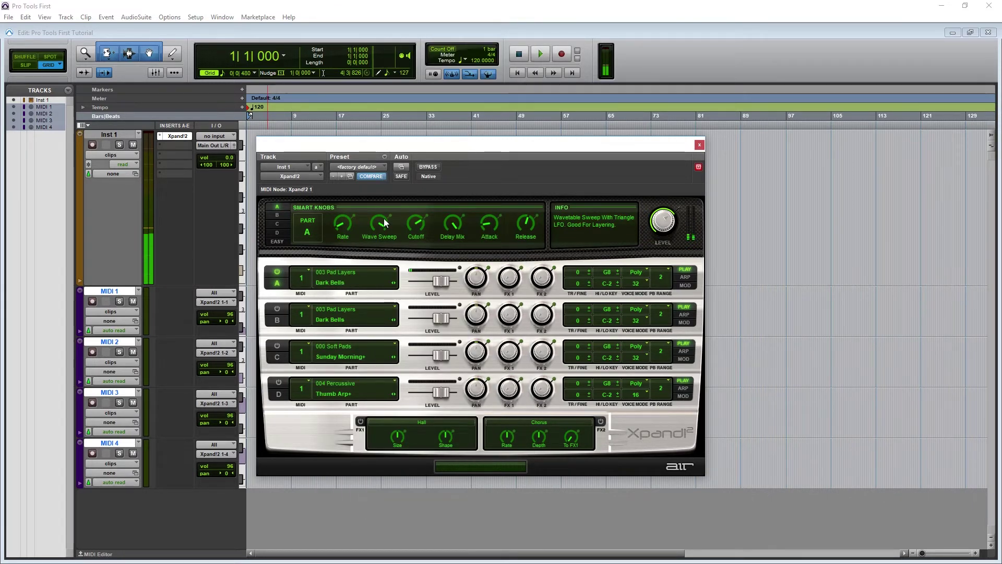
Load the Simple Wow Bass patch from Synth Basses into part A.
click(345, 279)
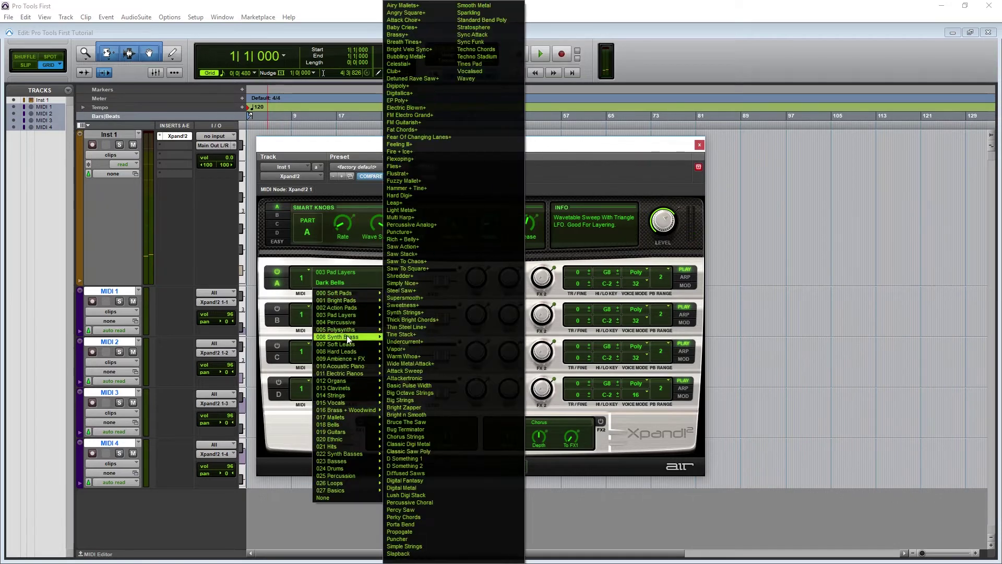
mouse_move(345, 454)
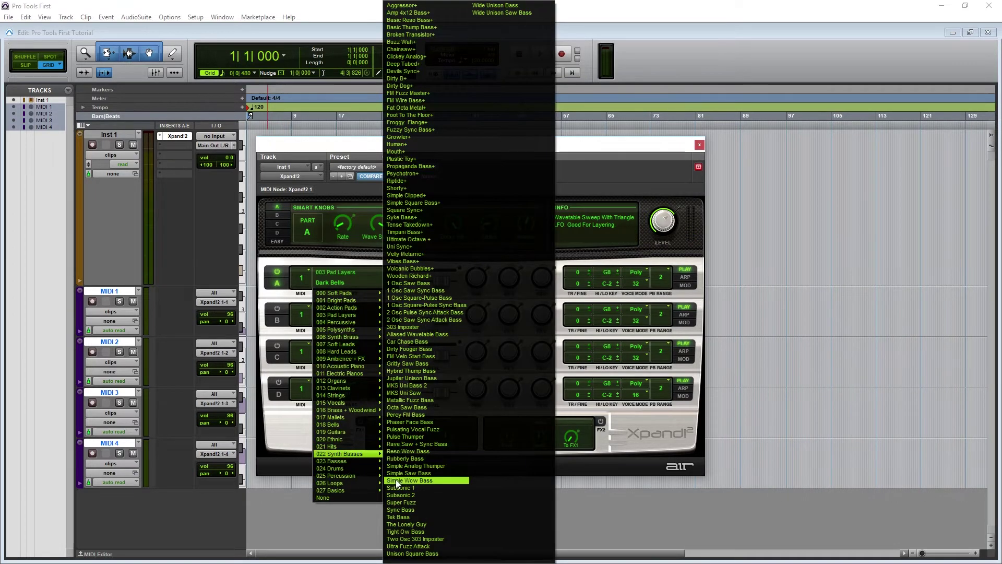
click(398, 481)
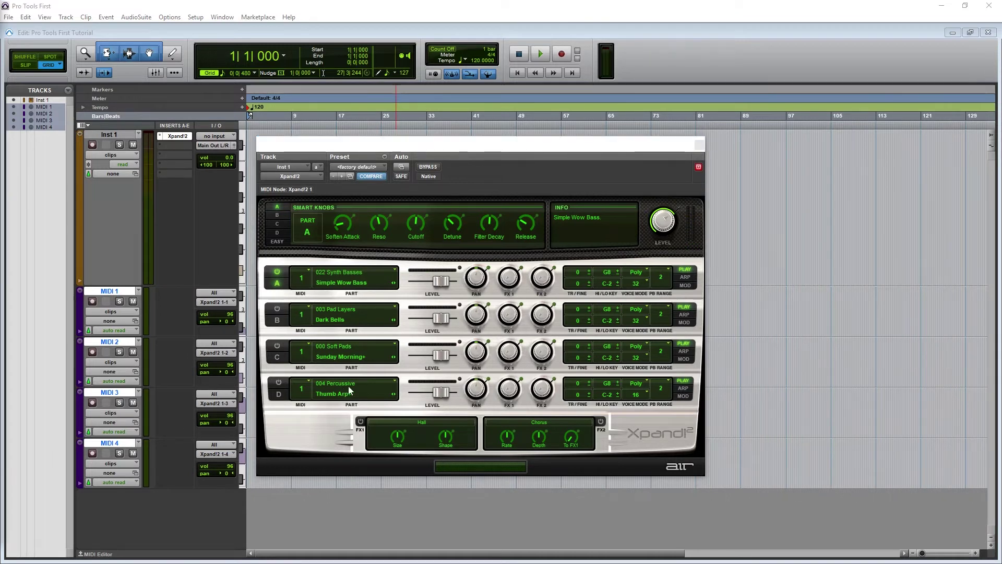
Adjust part A's level and the master level, and raise part A's FX 1 and FX 2 sends.
mouse_move(436, 274)
mouse_down()
mouse_move(418, 283)
mouse_move(439, 283)
mouse_up()
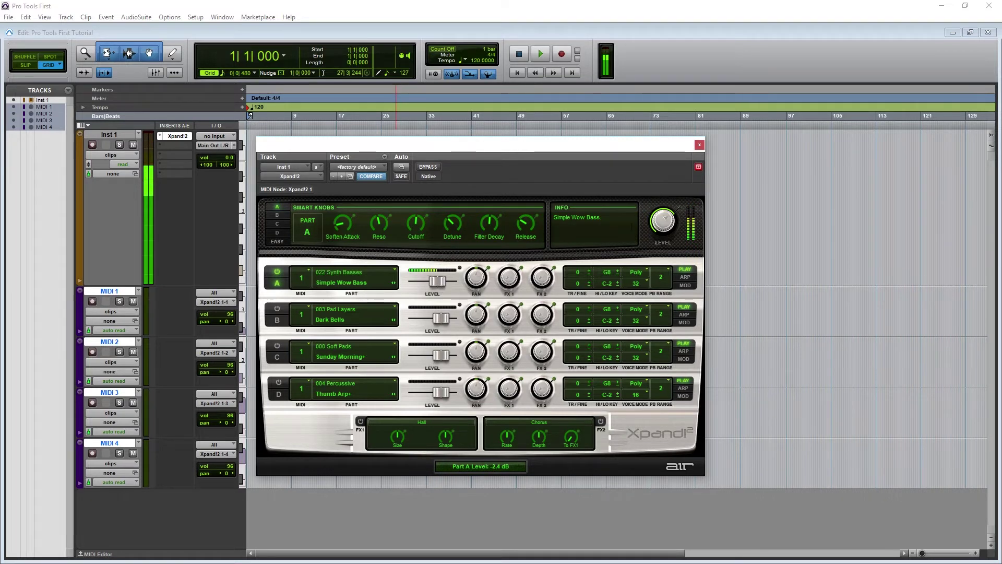
mouse_move(664, 221)
mouse_down()
mouse_move(666, 206)
mouse_move(661, 271)
mouse_move(660, 239)
mouse_up()
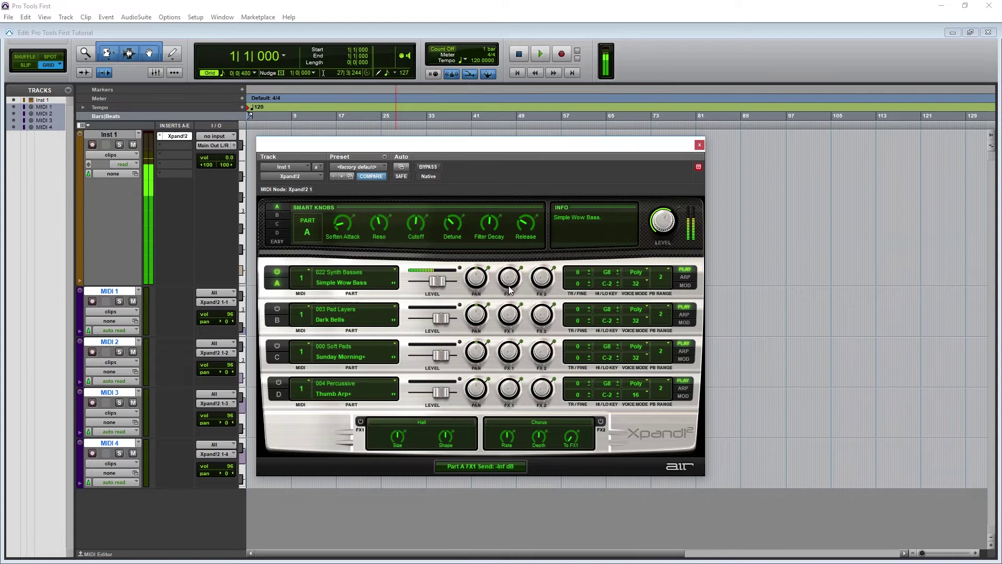
drag(510, 290, 507, 289)
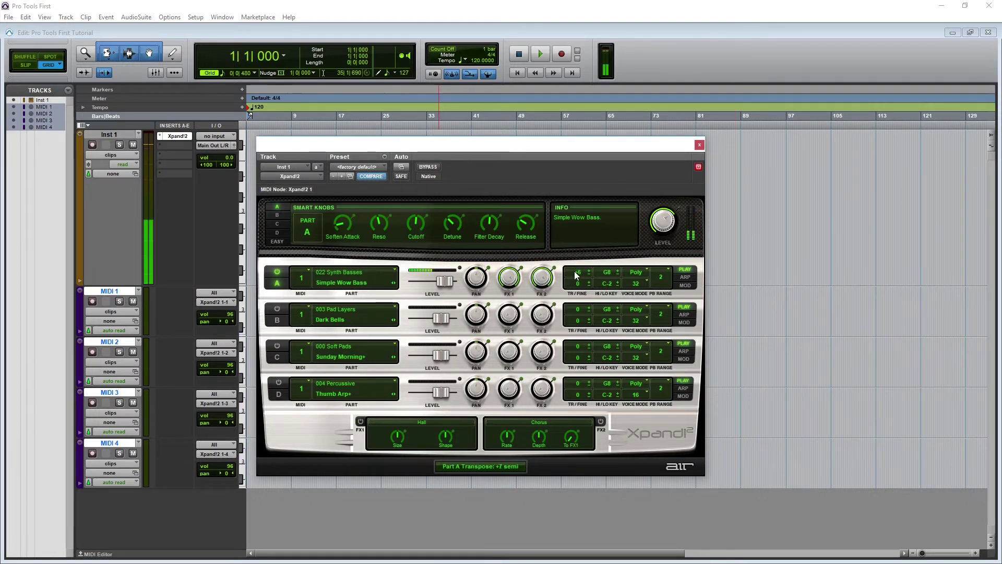
Try out part A's Transpose and Fine Tune values, and return both to 0.
mouse_move(574, 275)
mouse_down()
mouse_move(578, 302)
mouse_move(604, 268)
mouse_move(591, 138)
mouse_move(591, 272)
mouse_up()
mouse_move(590, 272)
mouse_down()
mouse_move(588, 245)
mouse_move(582, 286)
mouse_up()
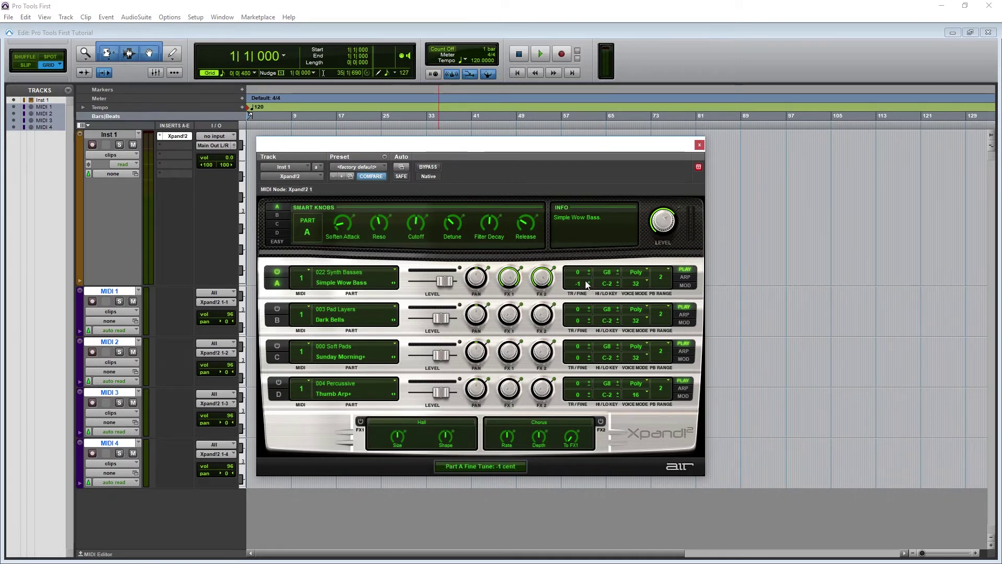
scroll(587, 285, up, 2)
scroll(587, 284, down, 1)
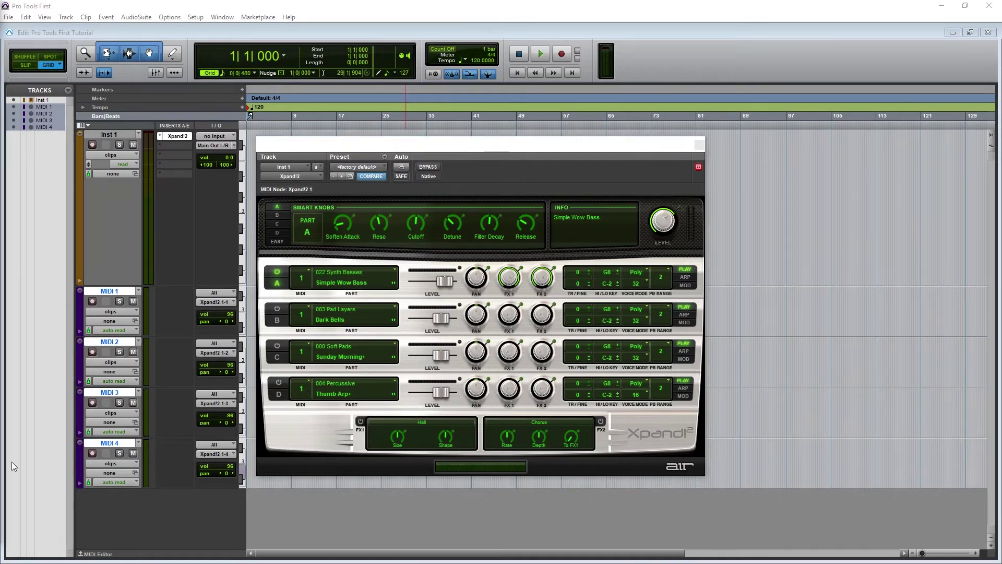
Try changing part A's High Key and Low Key limits, and return them to G8 and C-2.
click(612, 277)
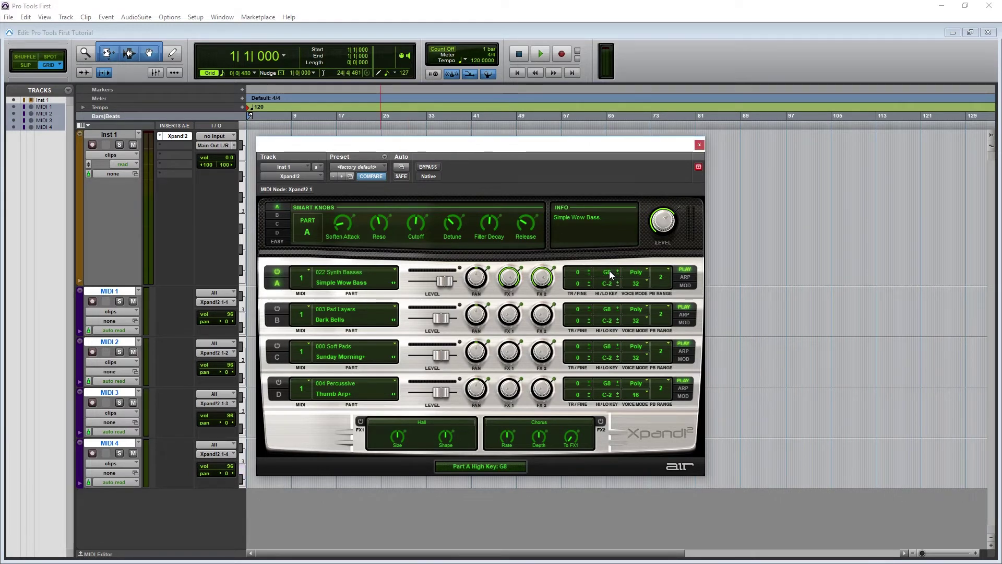
drag(607, 272, 613, 247)
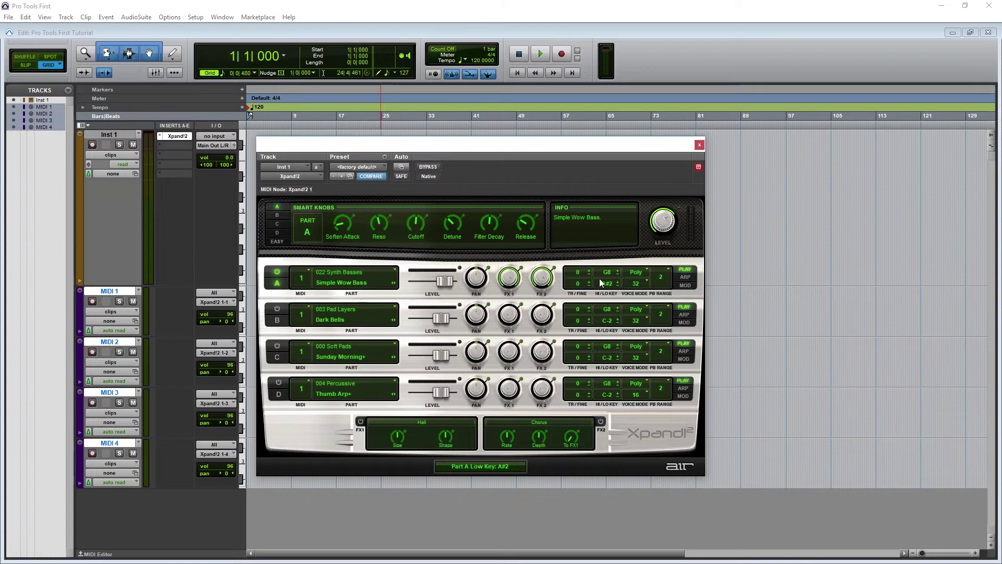
drag(605, 283, 593, 370)
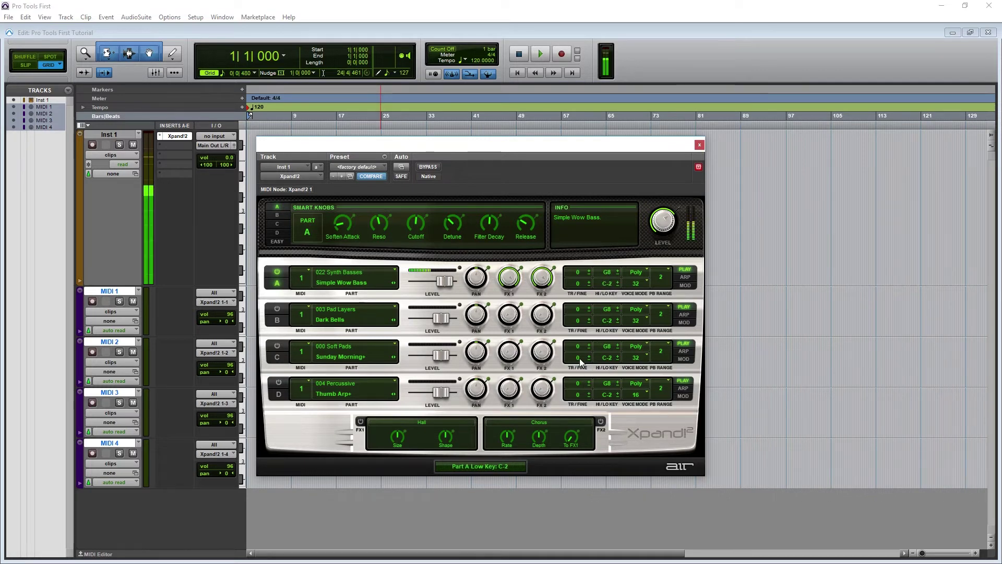
Try part A in Mono voice mode and switch it back to Poly.
click(647, 271)
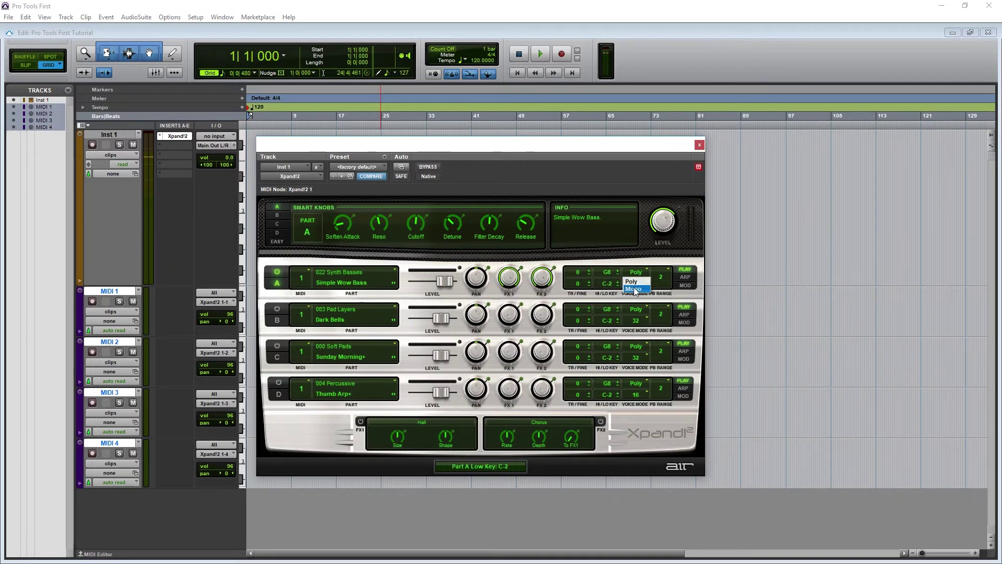
click(637, 289)
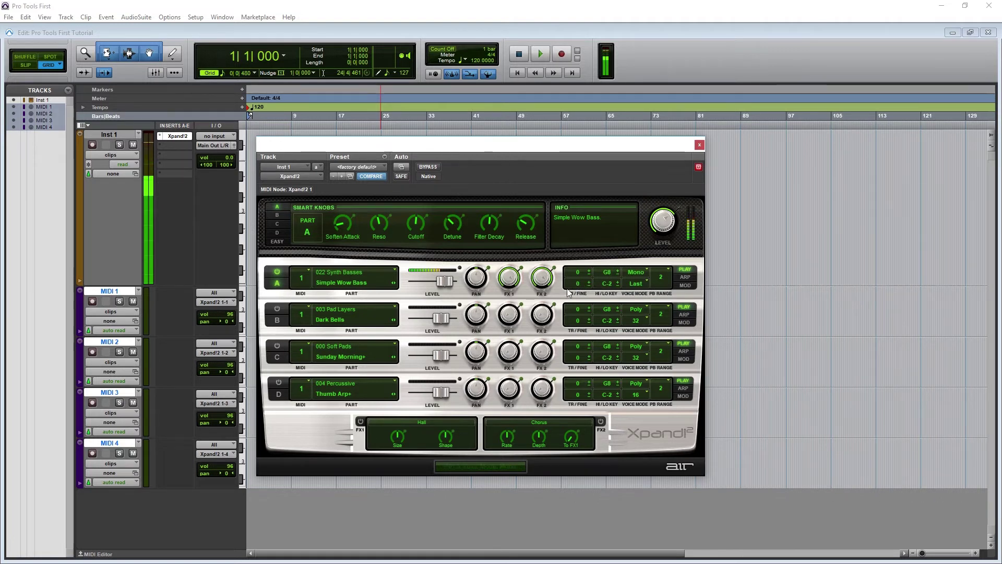
click(631, 277)
click(630, 282)
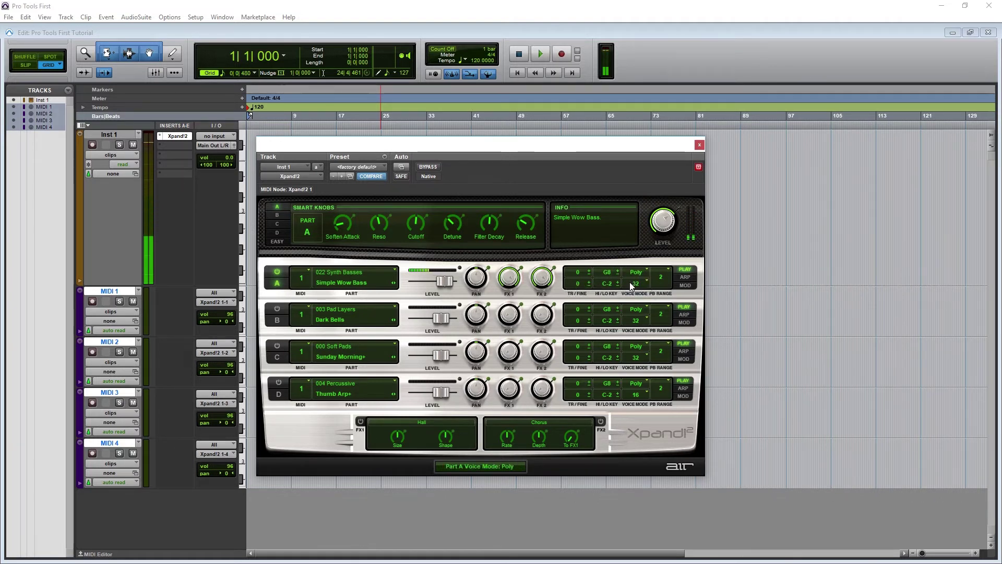
Look through part A's voice count choices, set its voice mode to Mono and view the note priority options.
click(636, 282)
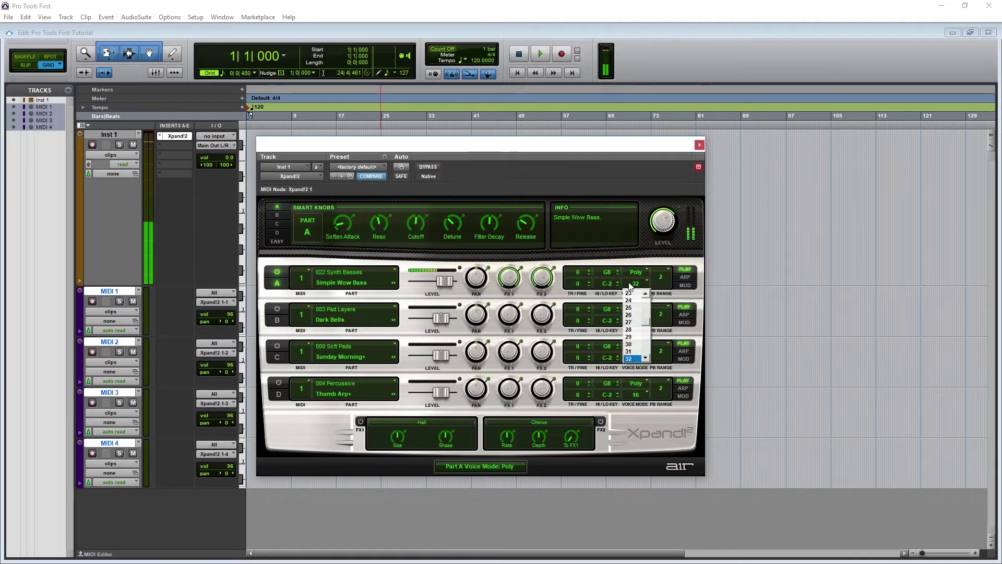
click(637, 281)
click(636, 277)
click(634, 287)
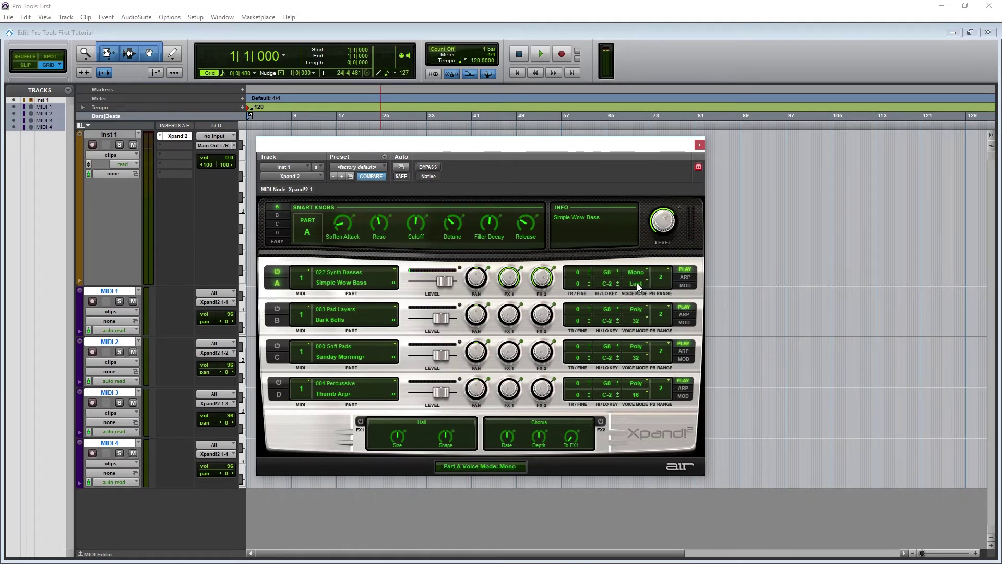
click(637, 283)
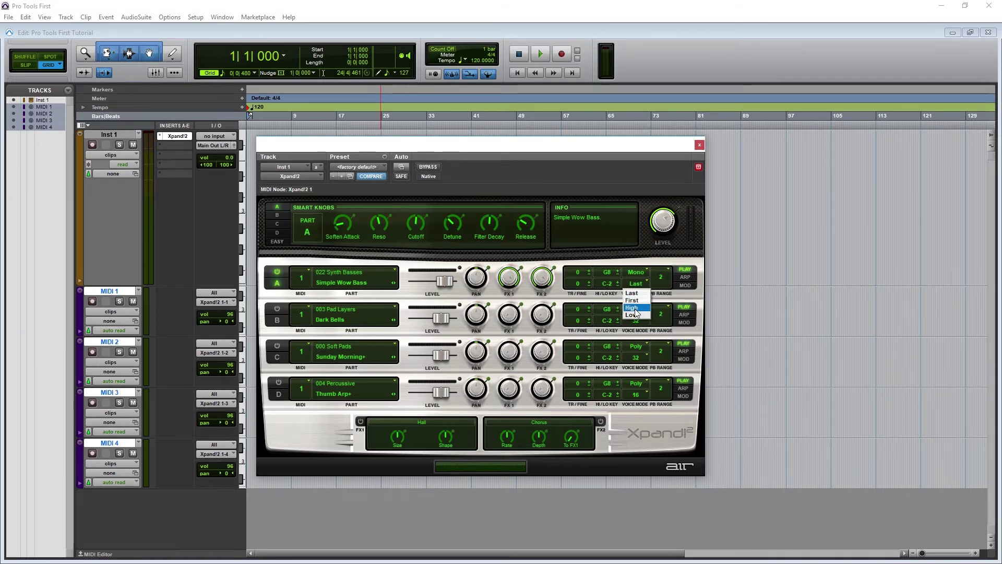
click(668, 292)
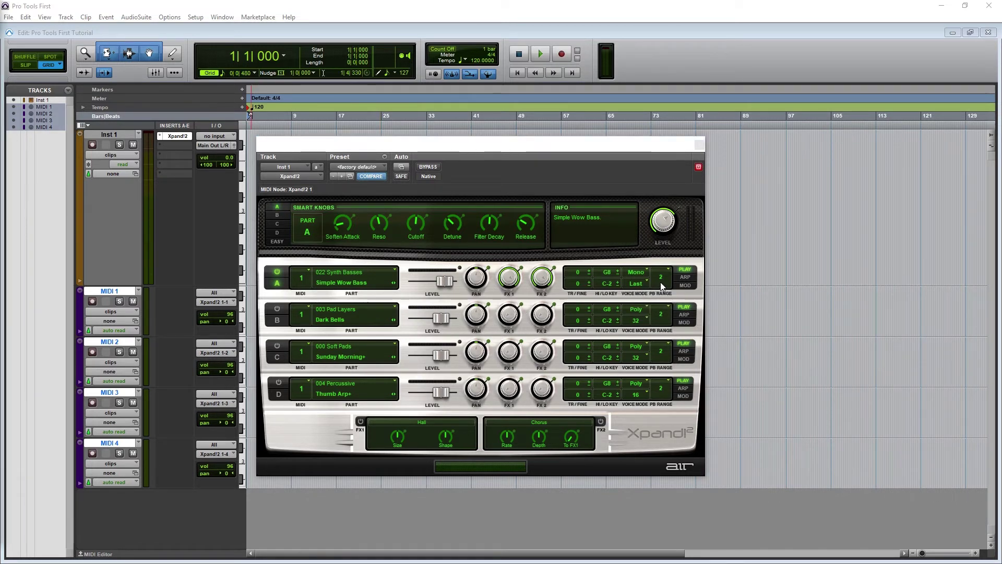
Turn on part A's arpeggiator, toggle Latch off and on, and try the Up mode before returning to Down.
click(685, 277)
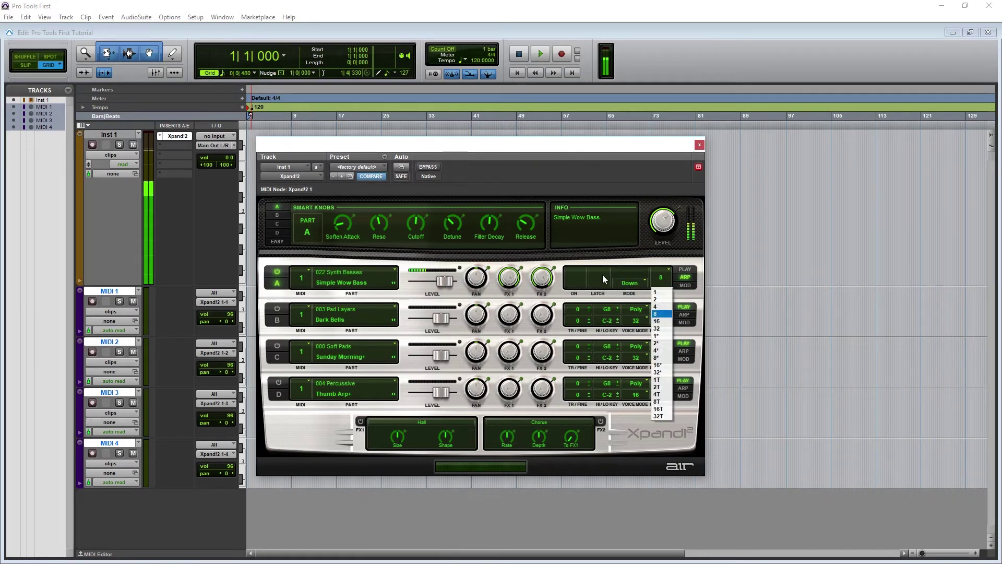
click(602, 275)
click(576, 277)
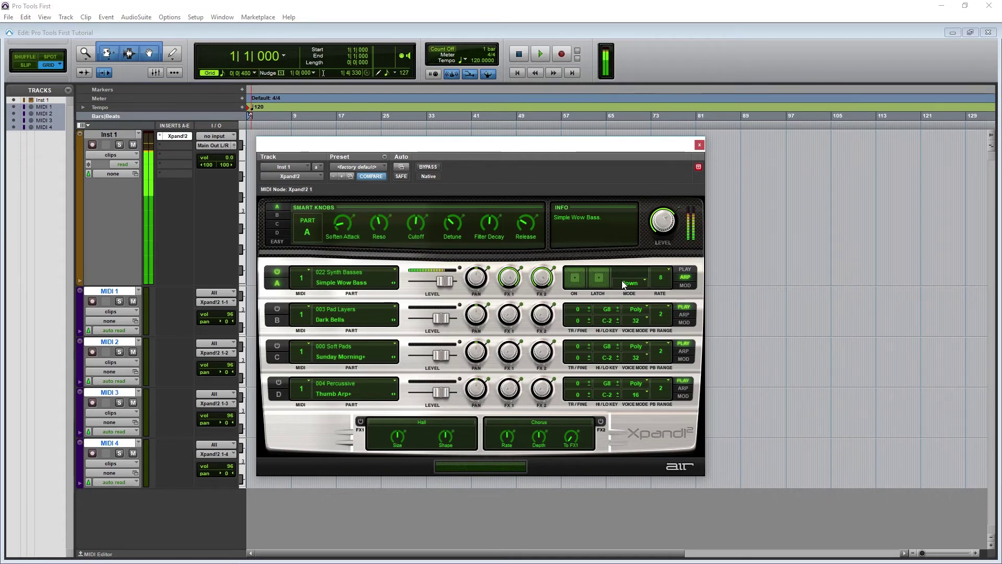
click(604, 278)
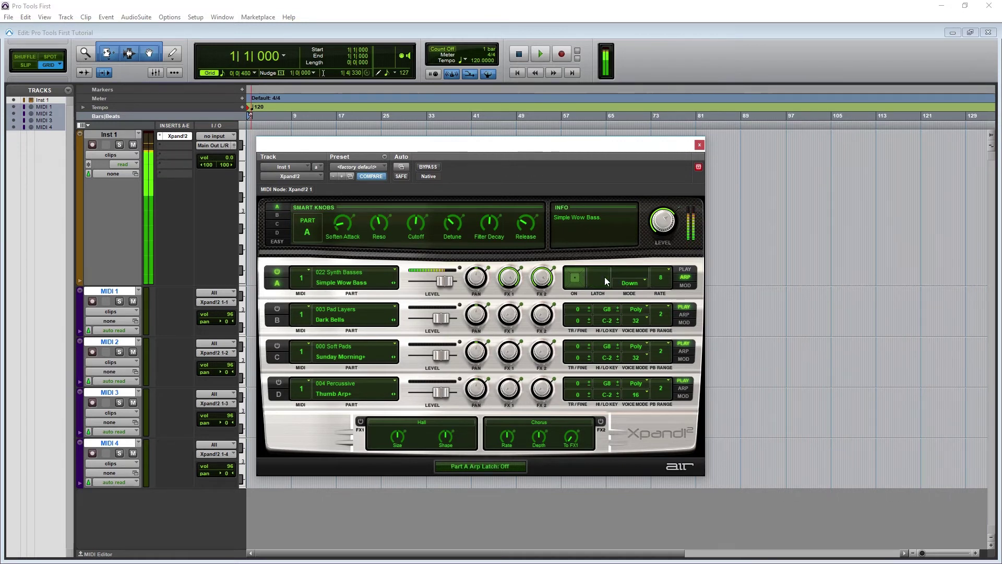
click(629, 282)
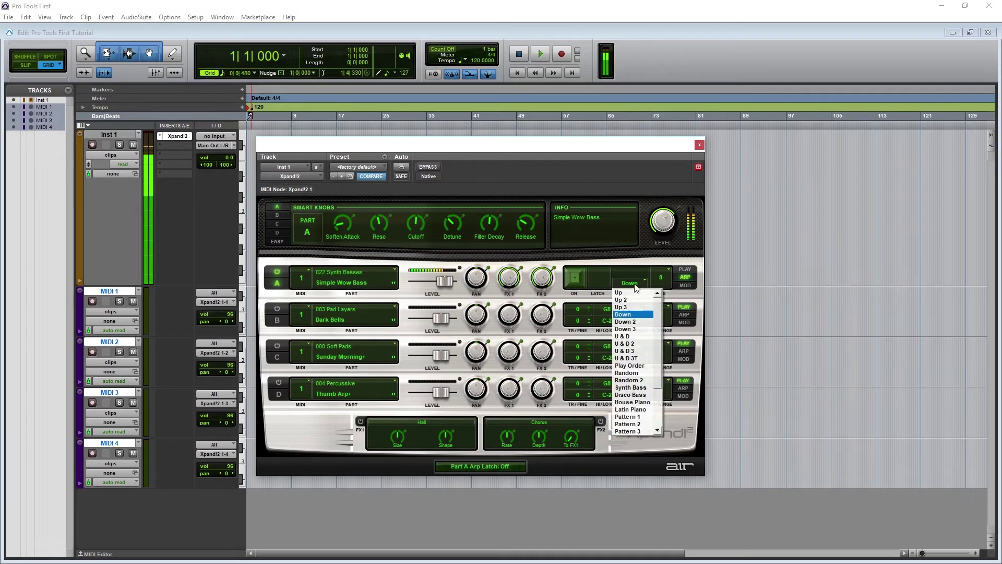
click(631, 294)
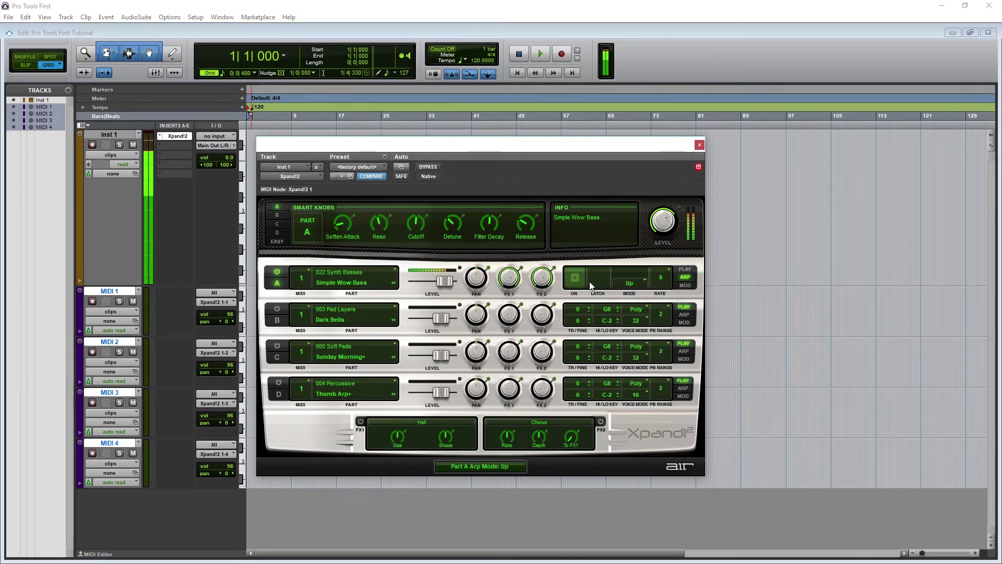
click(598, 277)
click(630, 282)
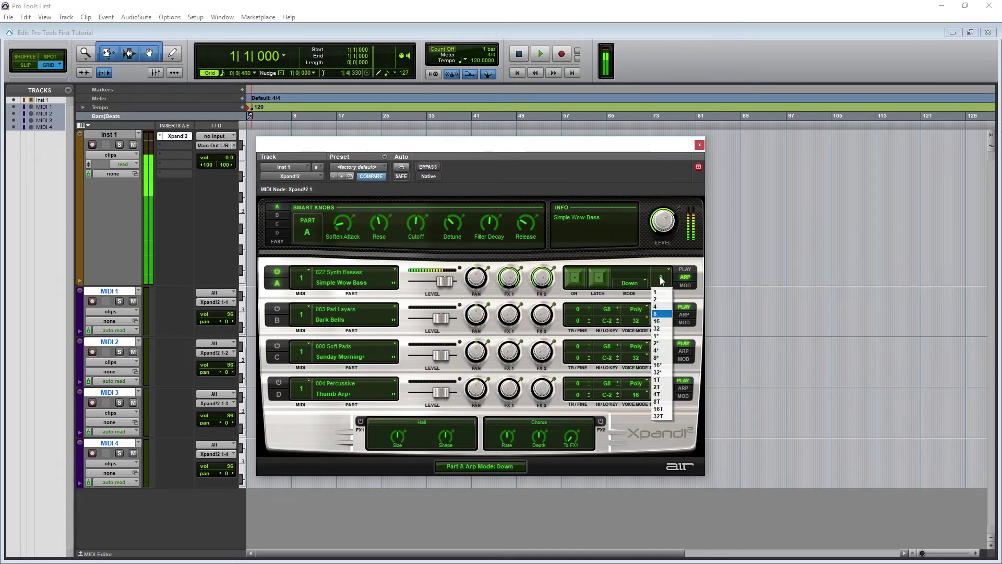
Audition different arpeggiator rates on part A, including 32, 1* and 4T.
click(659, 302)
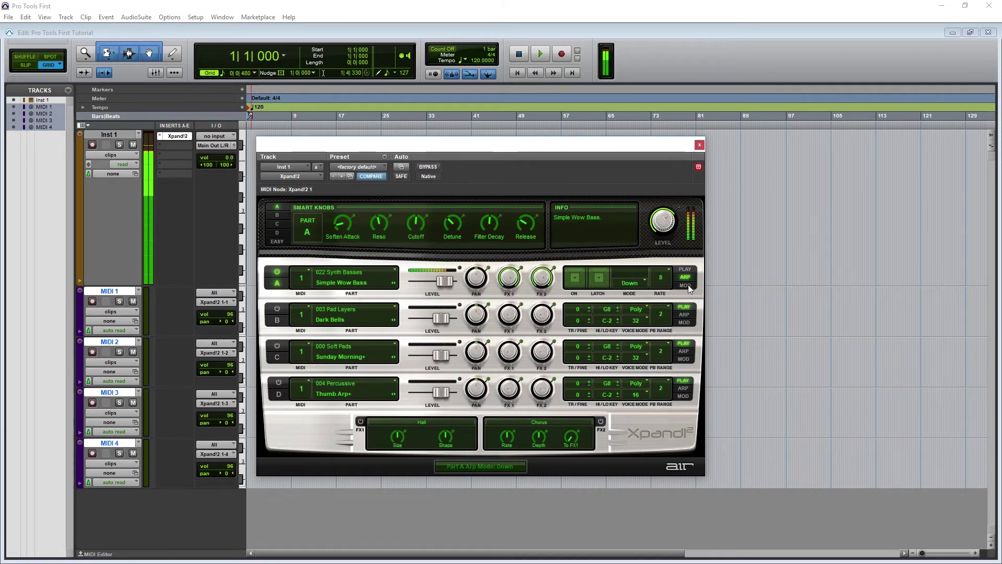
click(661, 278)
click(658, 328)
click(661, 278)
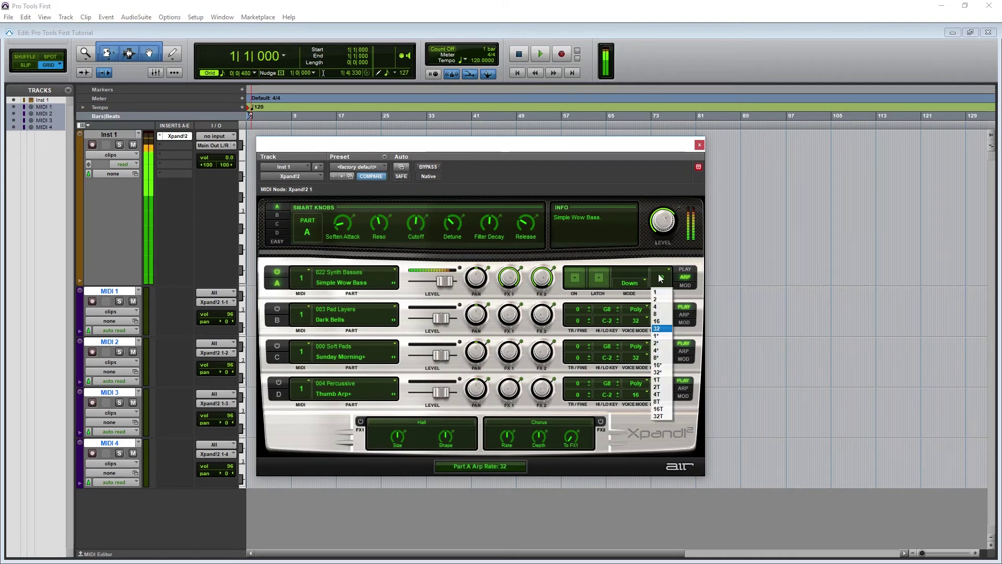
click(658, 336)
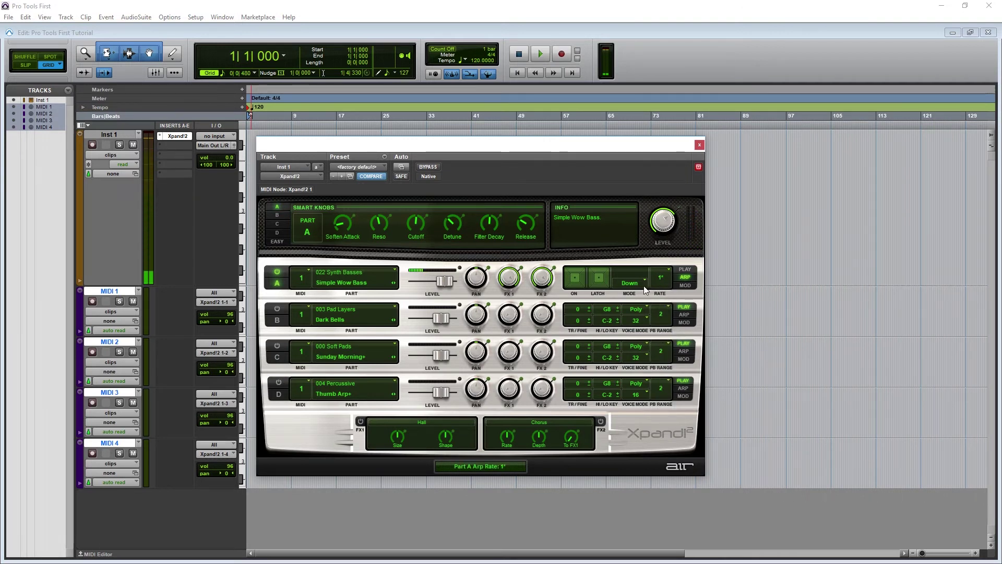
click(661, 277)
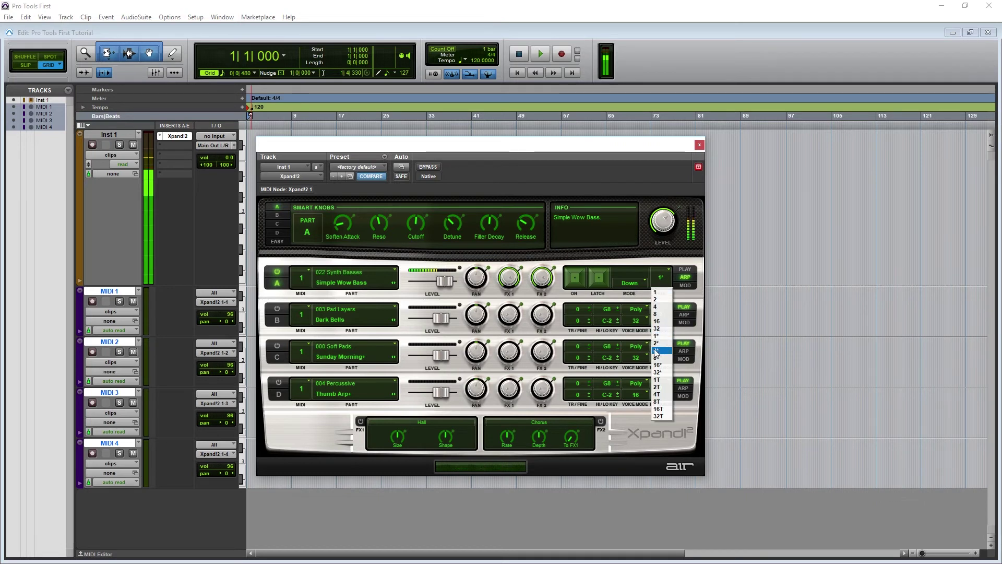
click(657, 394)
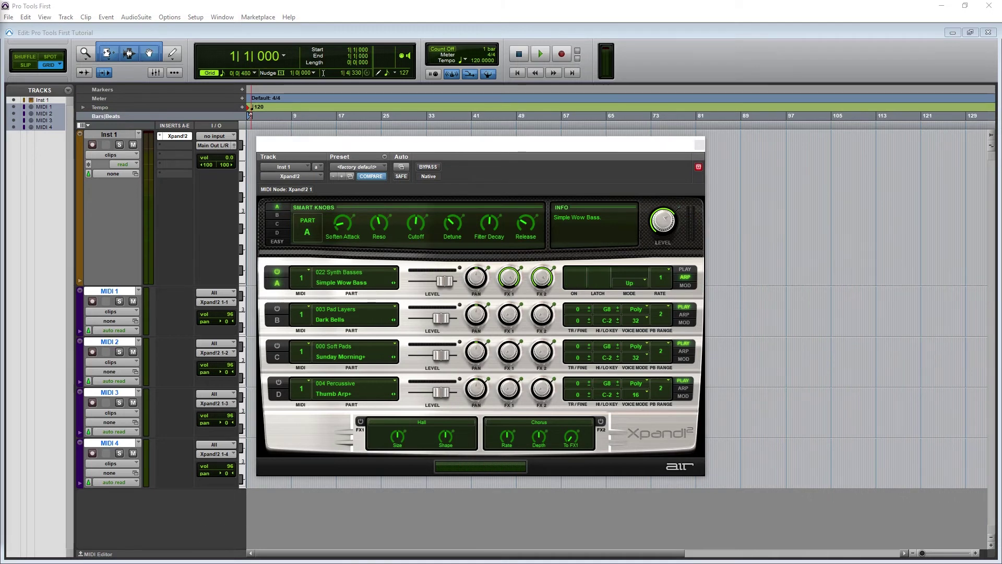
Set part A's mod wheel modulation to a Sine wave on Pitch, adjusting its rate and setting the depth to about +4.32 semi.
click(687, 285)
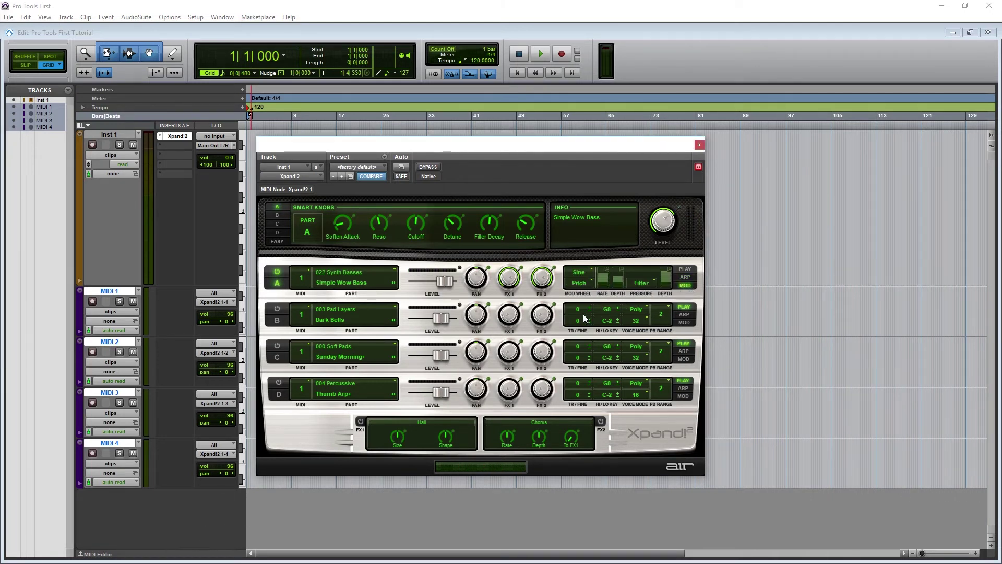
click(579, 272)
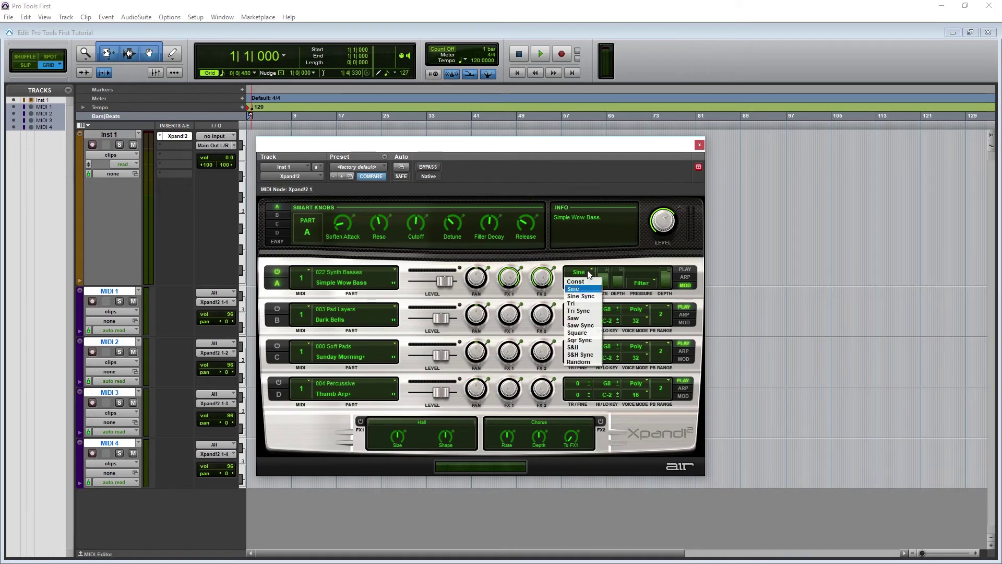
click(584, 289)
click(582, 284)
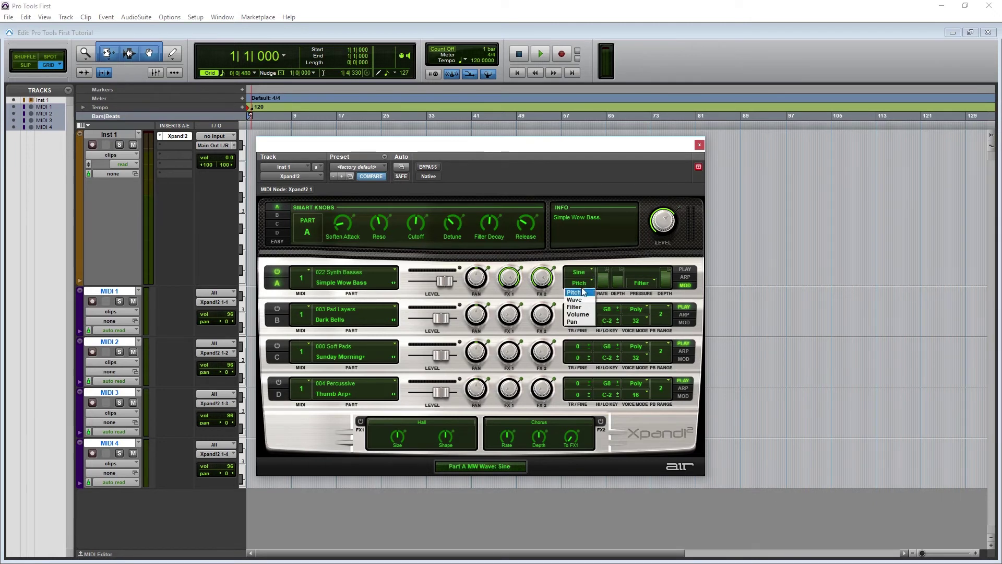
click(583, 291)
drag(602, 279, 603, 282)
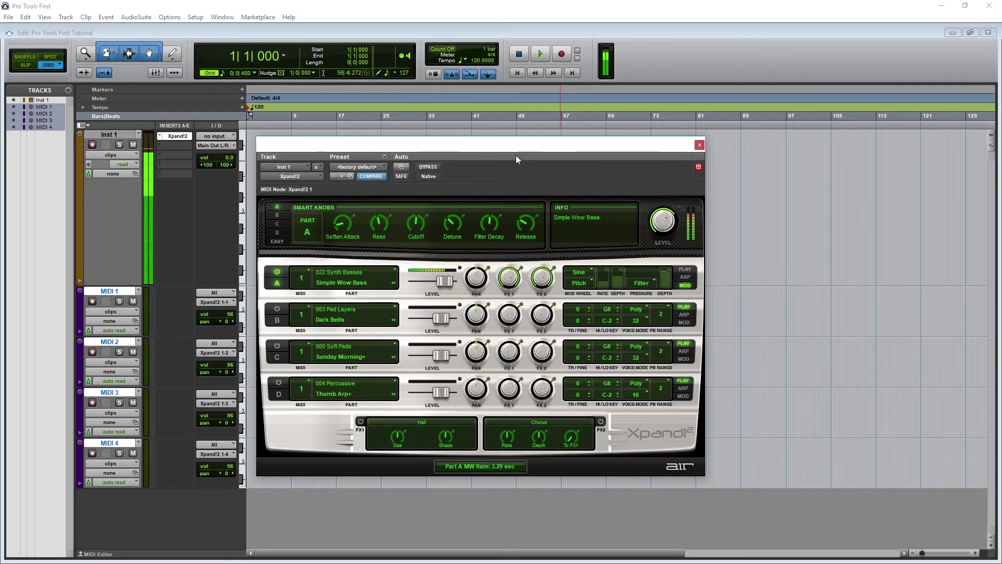
mouse_move(600, 281)
mouse_down()
mouse_move(608, 266)
mouse_move(605, 278)
mouse_move(617, 278)
mouse_up()
Set part A's pressure modulation destination to Wave.
click(650, 284)
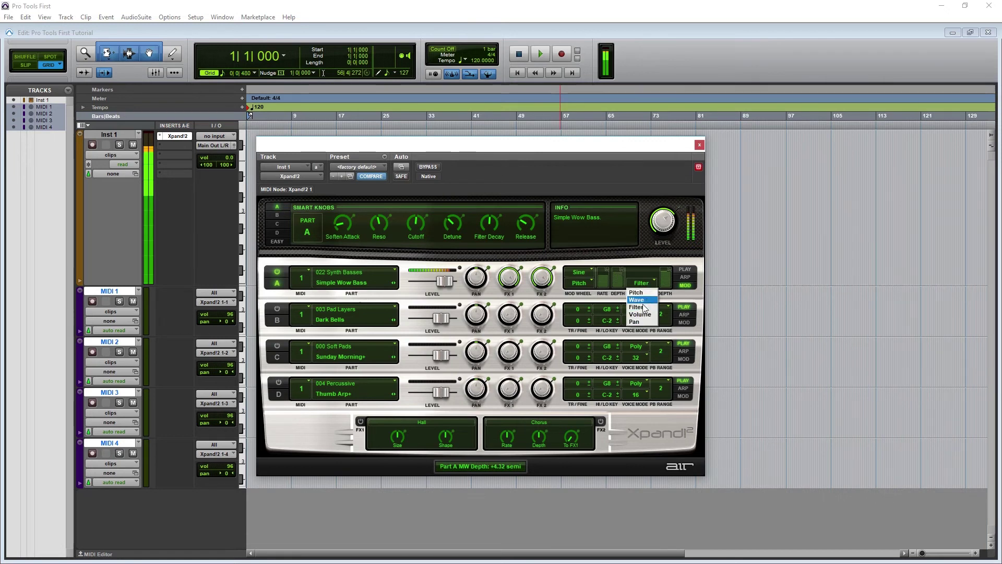
click(641, 301)
click(648, 284)
click(642, 305)
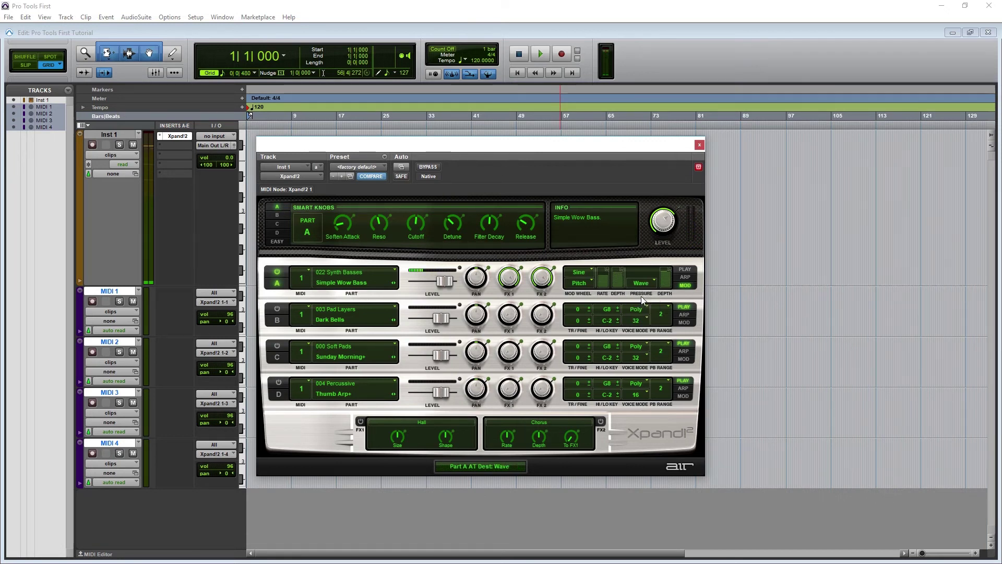
Set part A's pressure modulation destination to Pitch and its mod wheel modulation to a Random wave on Filter.
mouse_move(666, 285)
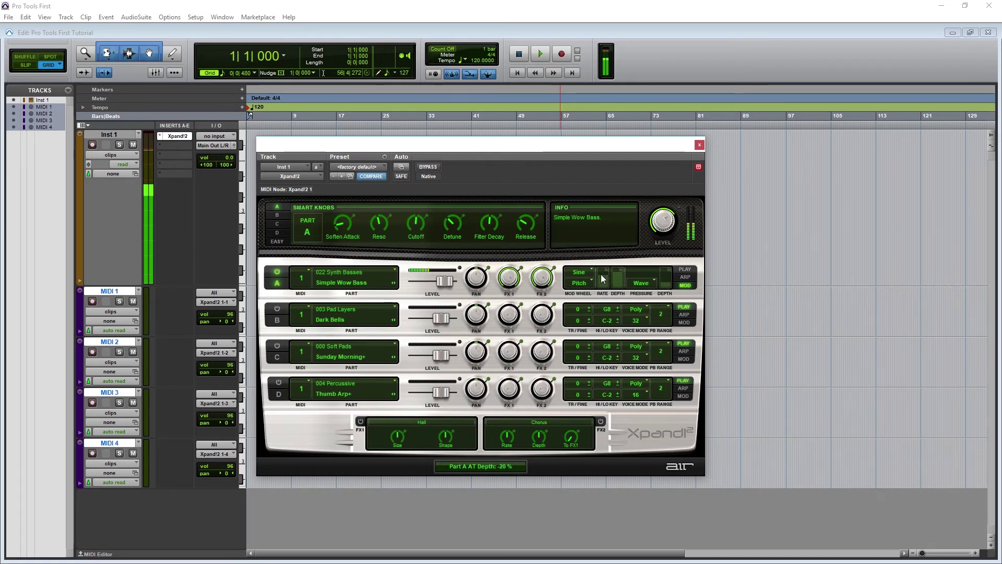
click(580, 284)
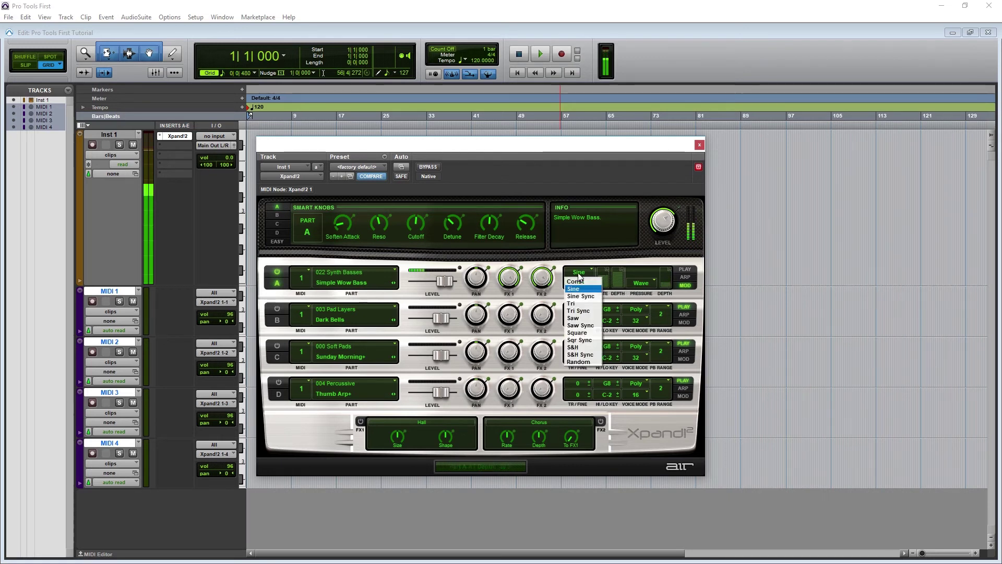
click(580, 284)
click(578, 283)
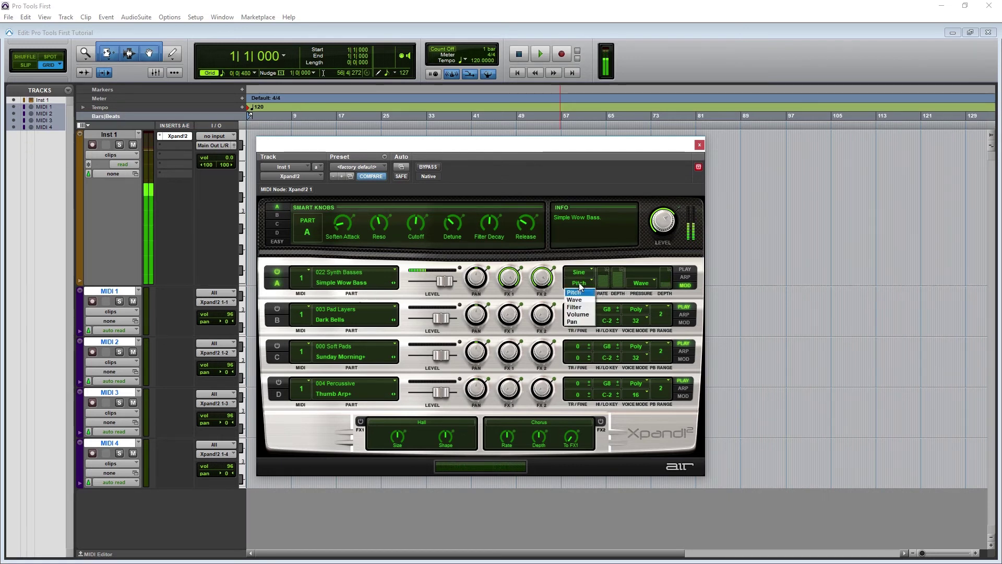
click(653, 281)
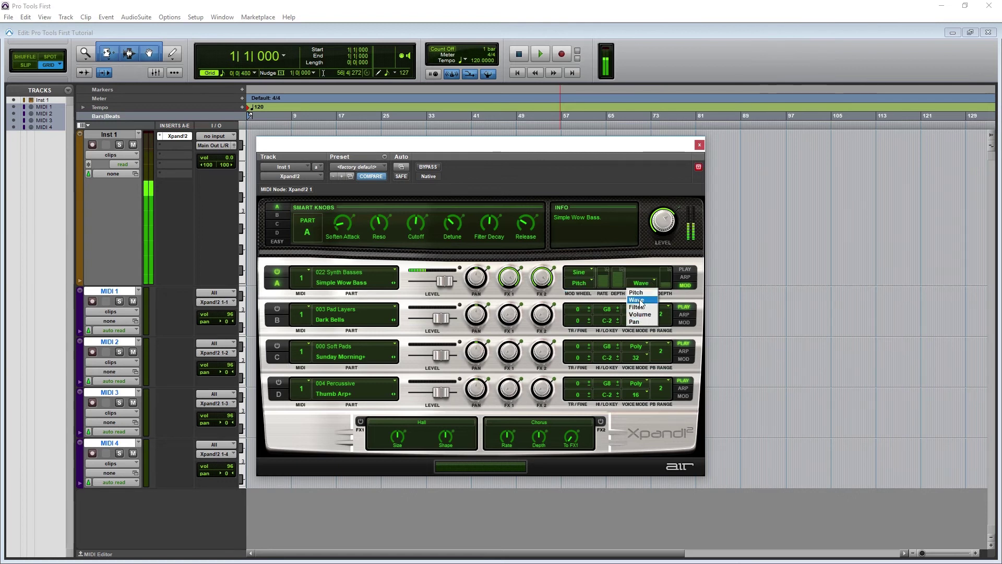
click(639, 292)
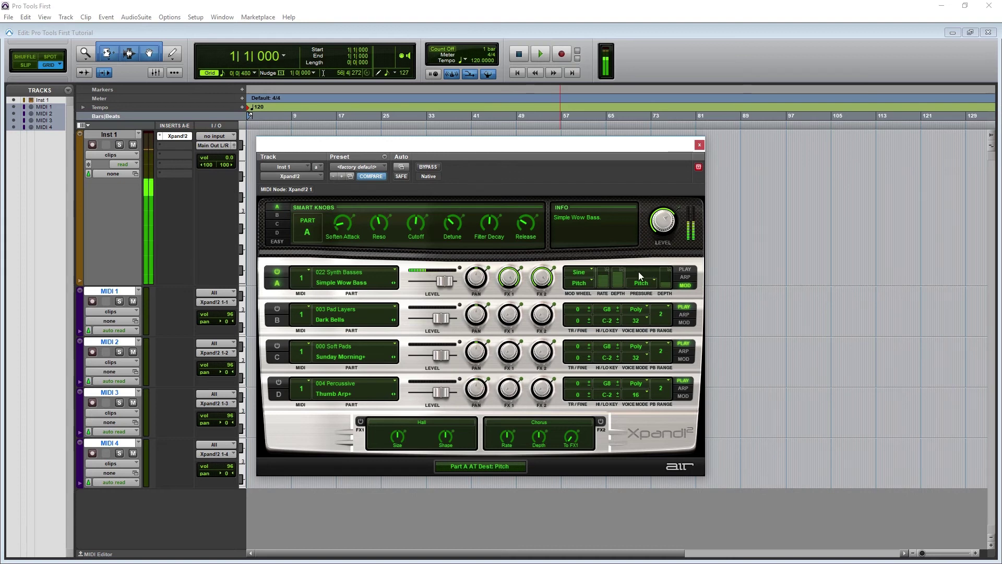
click(607, 269)
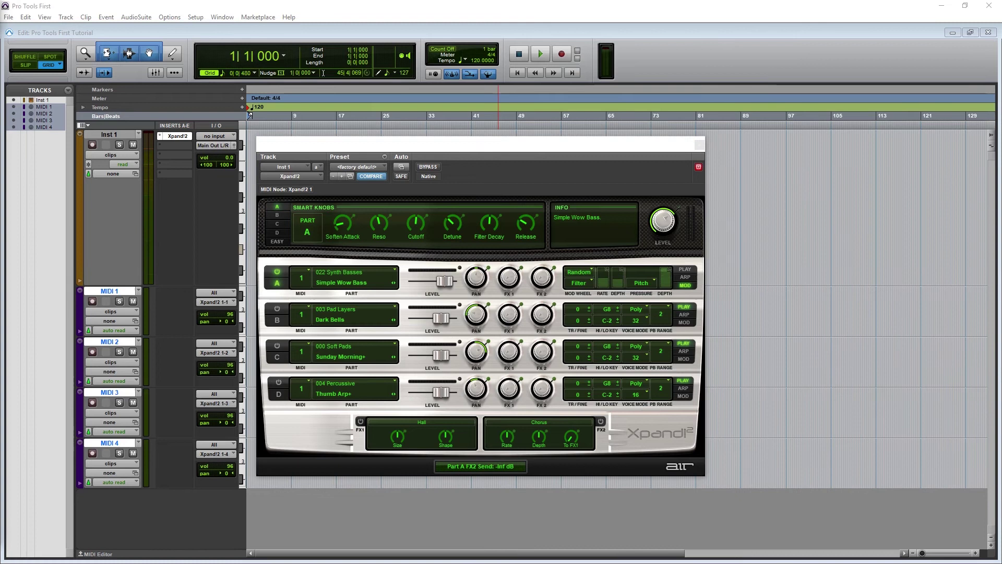
Choose the Predelay Hall preset for FX1 and the Flanger preset for FX2.
click(398, 424)
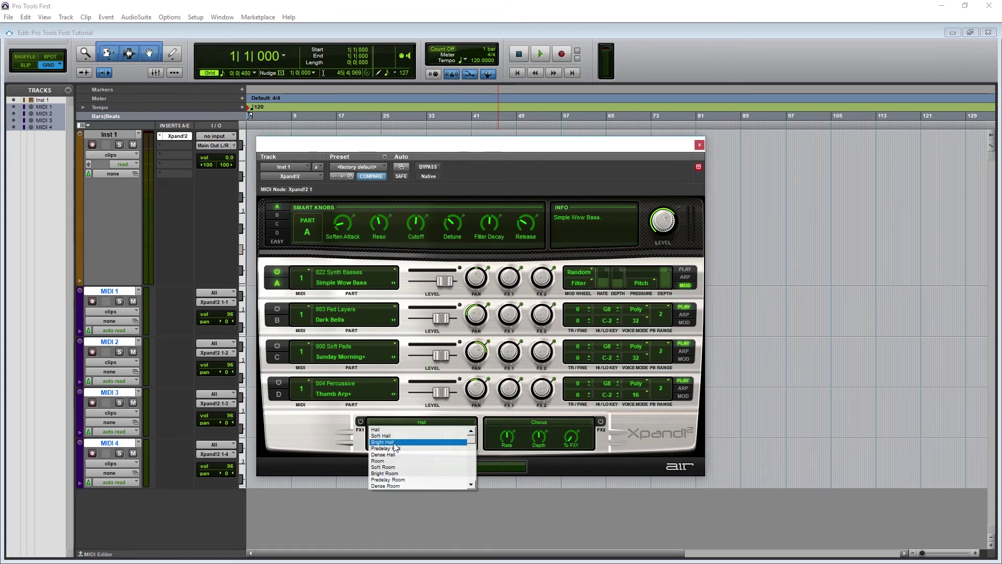
click(412, 447)
click(540, 422)
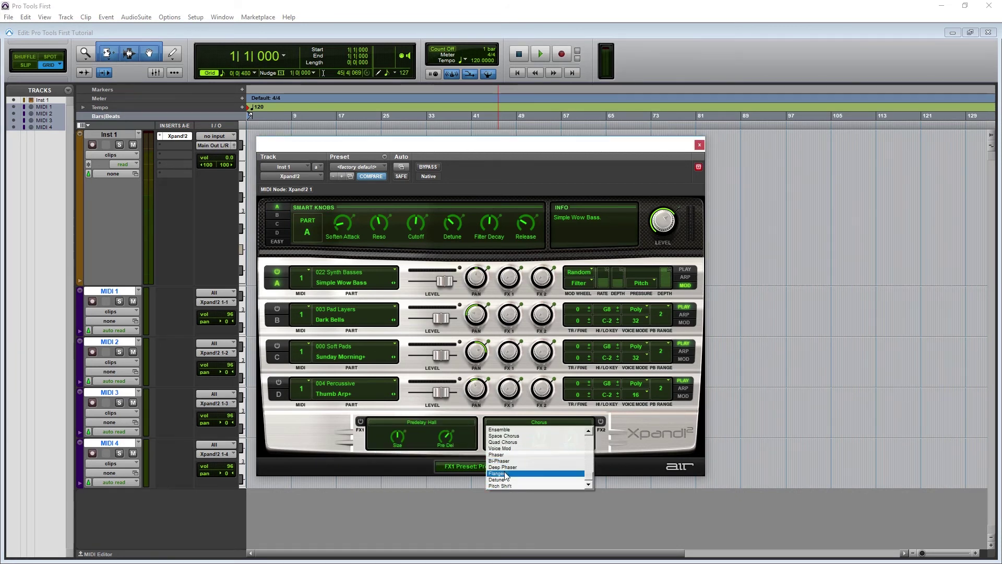
click(501, 477)
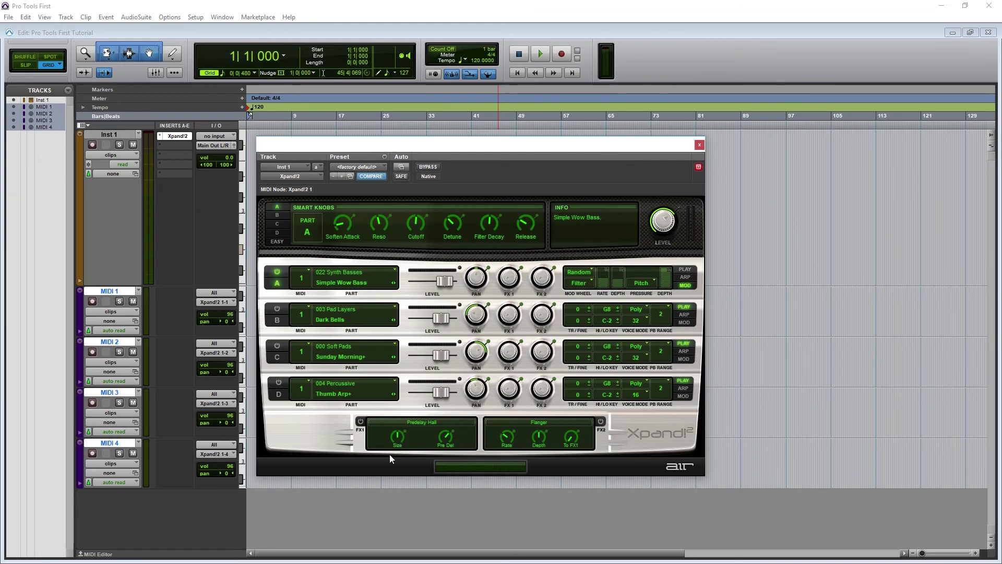
Turn on both effects, adjust the hall's pre-delay, the flanger's rate and depth, and FX2 To FX1 to about 24 %, and raise part A's FX1 send.
click(361, 421)
click(601, 422)
drag(446, 437, 446, 454)
drag(508, 439, 508, 430)
drag(540, 435, 540, 426)
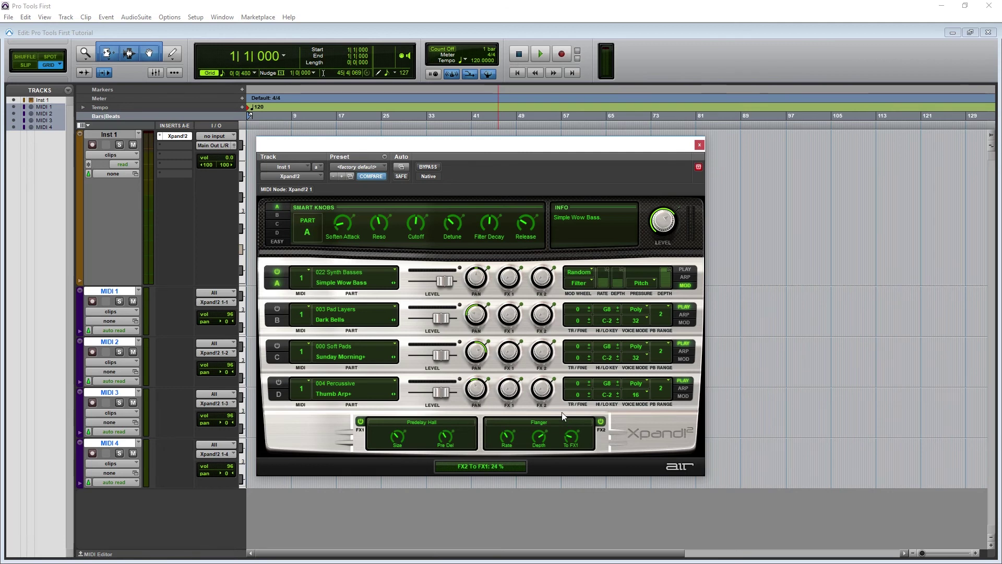
drag(563, 416, 563, 414)
drag(510, 291, 506, 217)
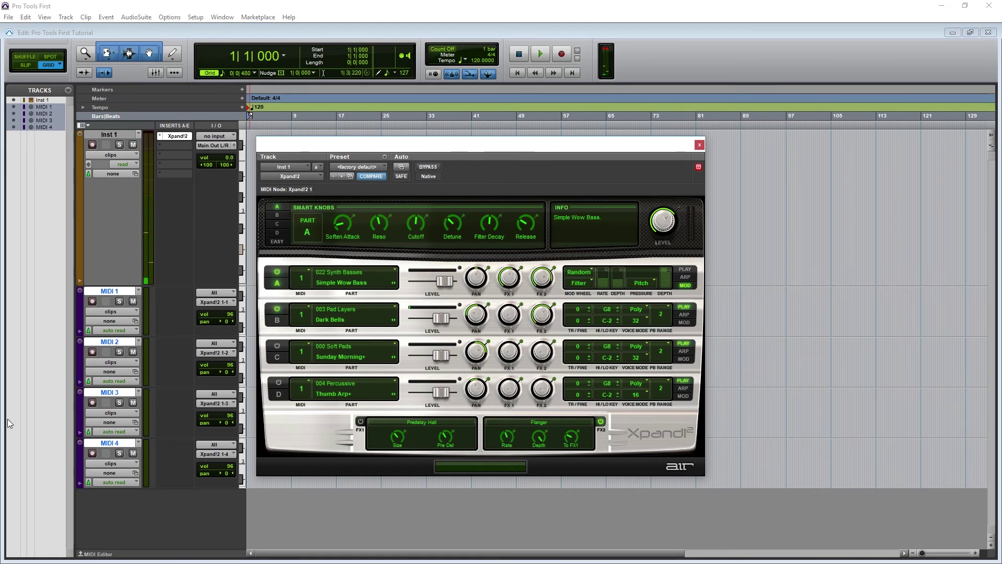
Turn on parts C and D, keep part D on MIDI channel 1, and play a note to hear all four parts together.
click(307, 313)
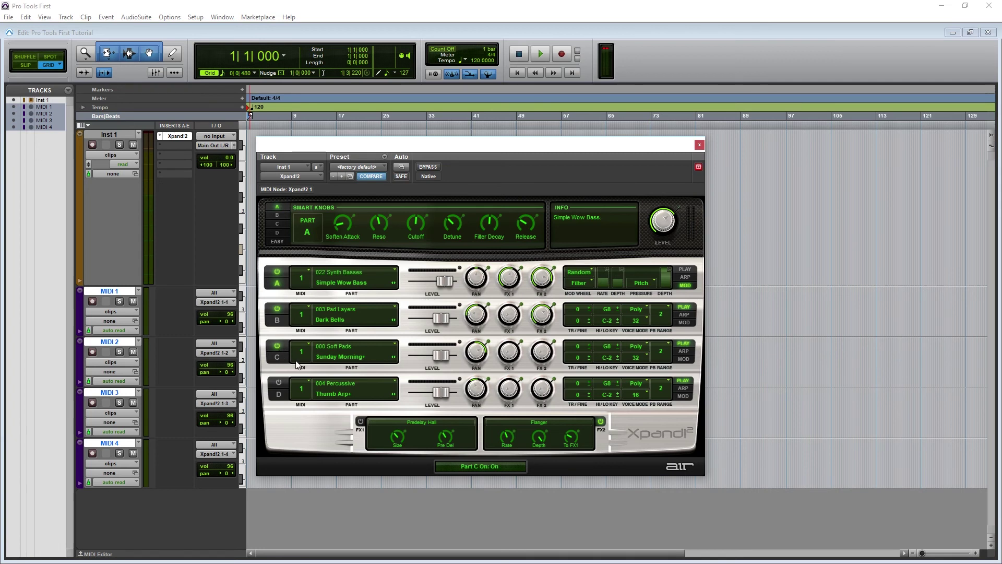
click(303, 390)
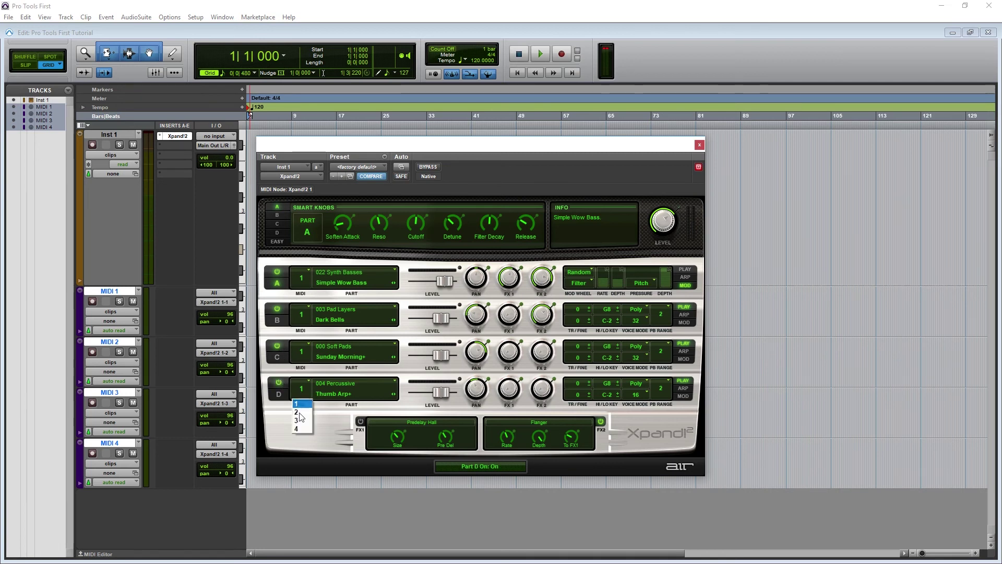
click(304, 405)
click(315, 389)
click(242, 358)
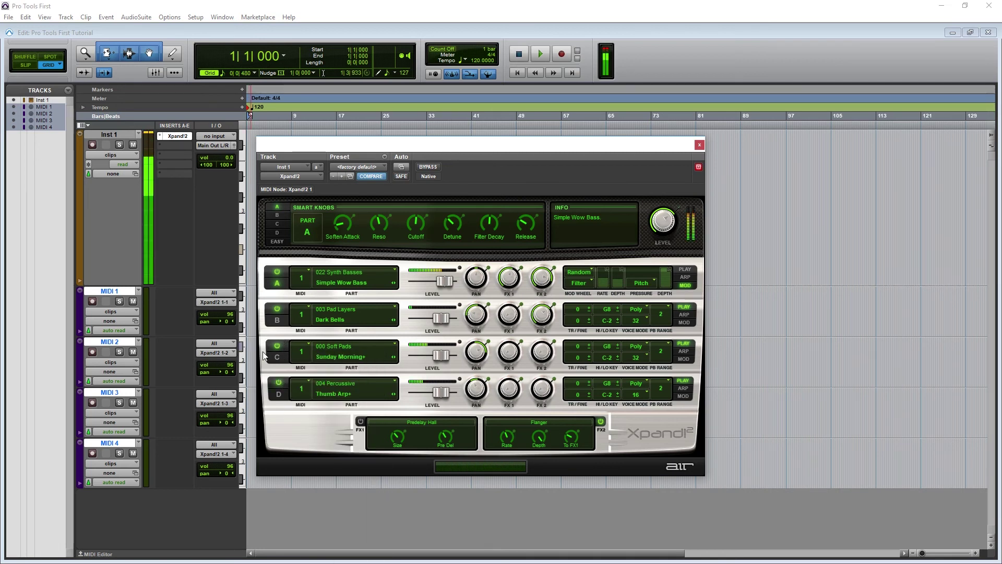